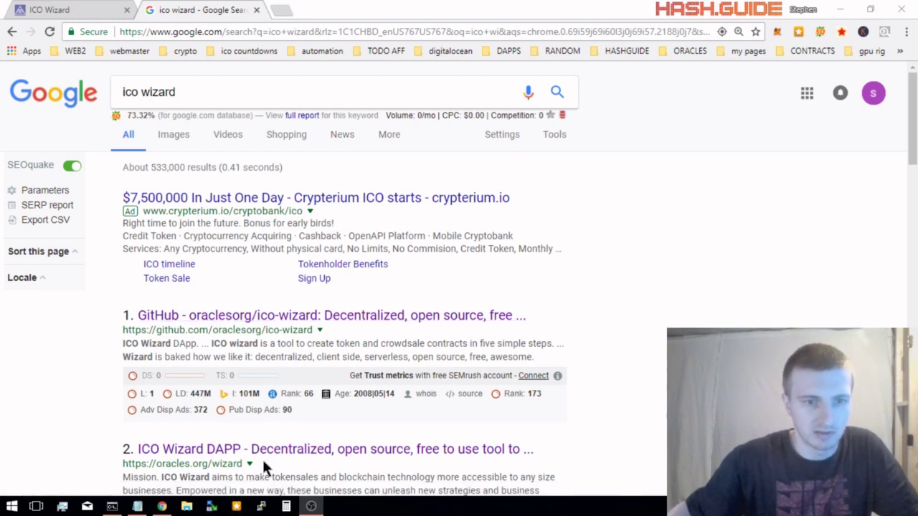
- Open the oracles.org 'ICO Wizard DApp' Google result in a new tab
{"action": "scroll", "coordinate": [262, 462], "scroll_direction": "down", "scroll_amount": 2}
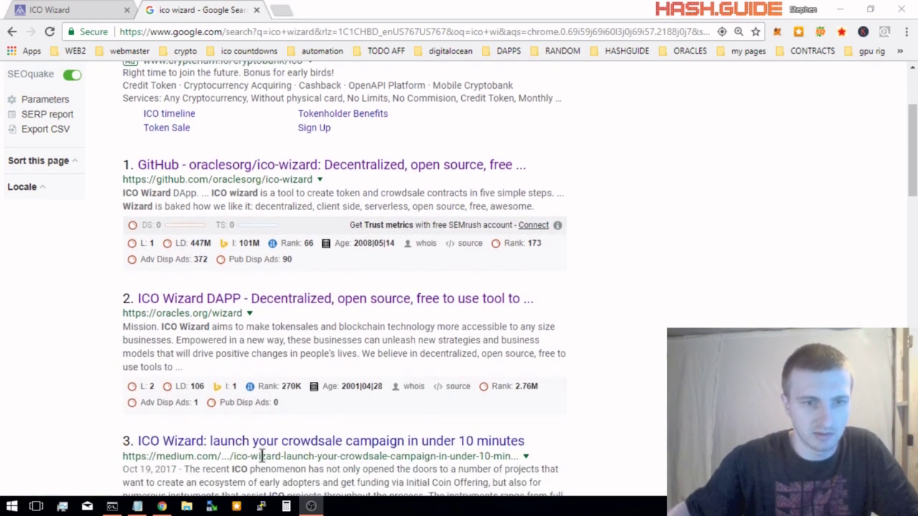
{"action": "right_click", "coordinate": [299, 299]}
{"action": "left_click", "coordinate": [316, 307]}
- Reload the oracles.org wizard page and launch the ICO Wizard app at wizard.oracles.org
{"action": "left_click", "coordinate": [290, 15]}
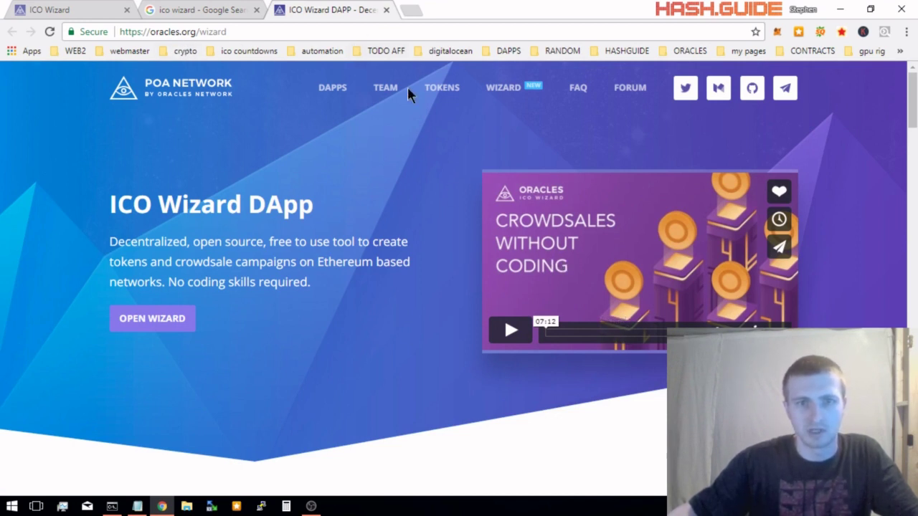
{"action": "left_click", "coordinate": [506, 98]}
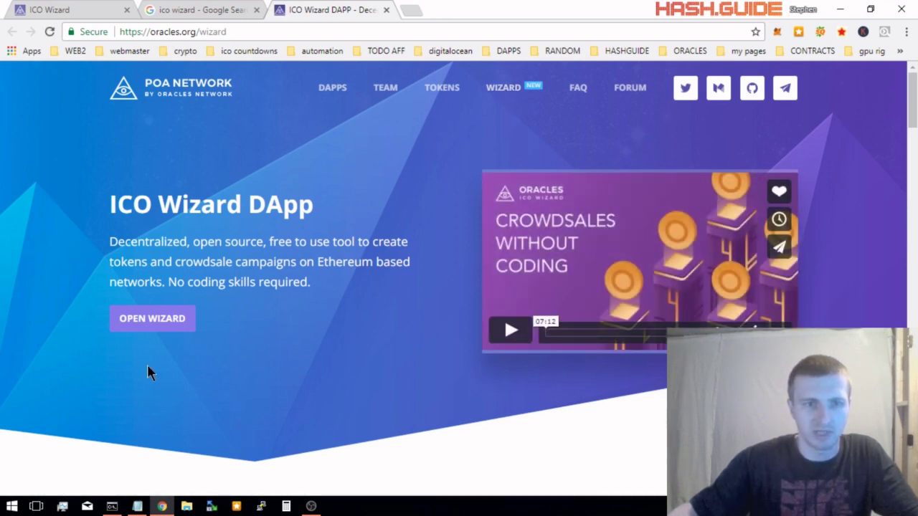
{"action": "left_click", "coordinate": [155, 317]}
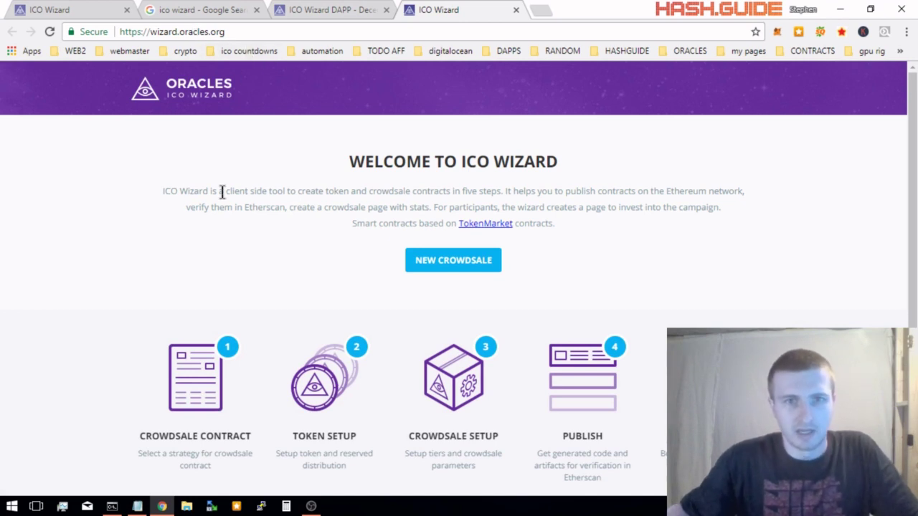
- Check the MetaMask account balance on Main Network, then dismiss the wallet popup
{"action": "left_click", "coordinate": [778, 31]}
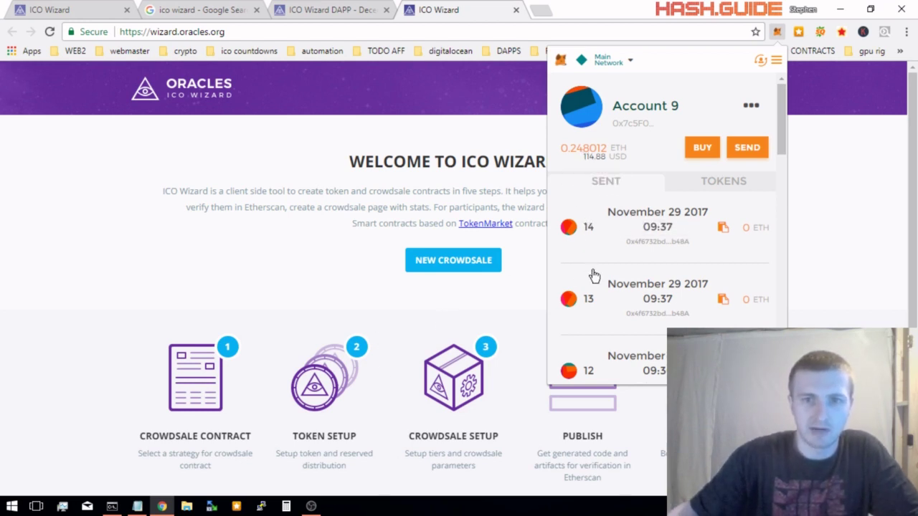
{"action": "left_click", "coordinate": [383, 222]}
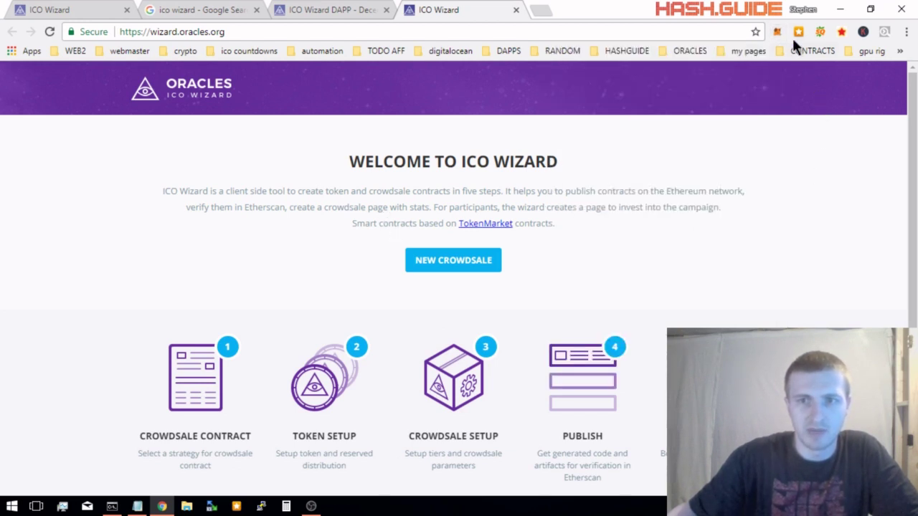
{"action": "left_click", "coordinate": [771, 36]}
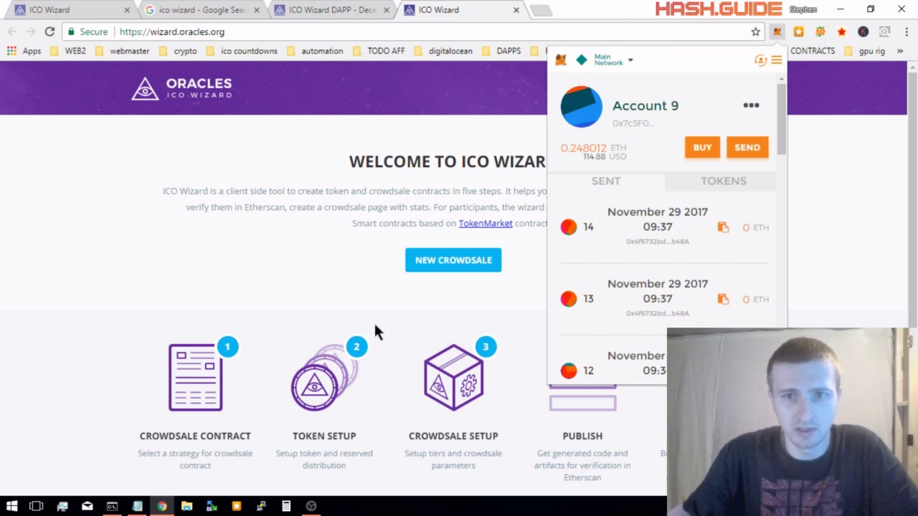
{"action": "left_click", "coordinate": [593, 11]}
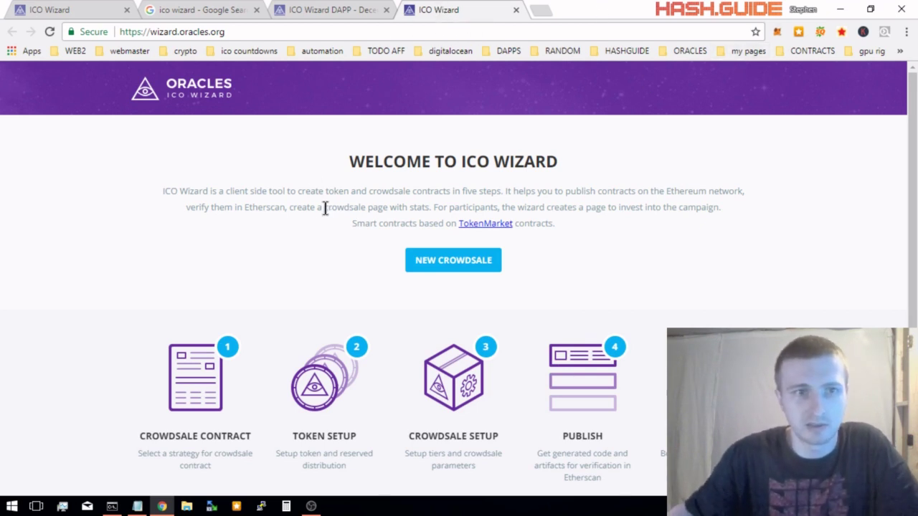
- Close the older duplicate ICO Wizard tab and return to the 'ico wizard' Google results
{"action": "left_click", "coordinate": [127, 10]}
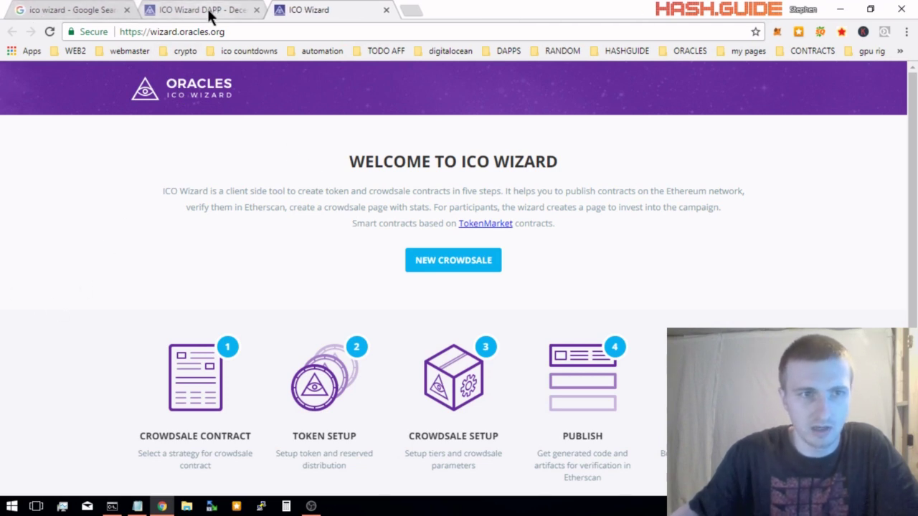
{"action": "left_click", "coordinate": [79, 12]}
{"action": "scroll", "coordinate": [302, 252], "scroll_direction": "up", "scroll_amount": 2}
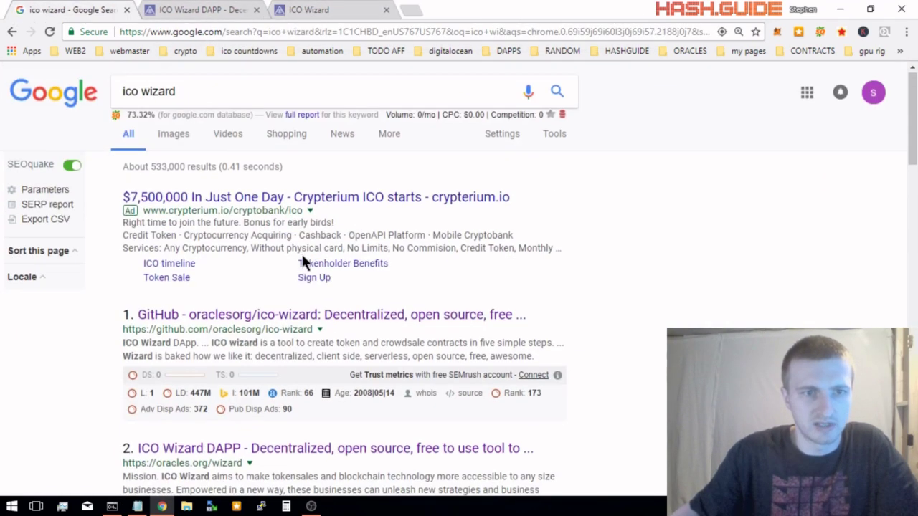
{"action": "scroll", "coordinate": [257, 315], "scroll_direction": "down", "scroll_amount": 2}
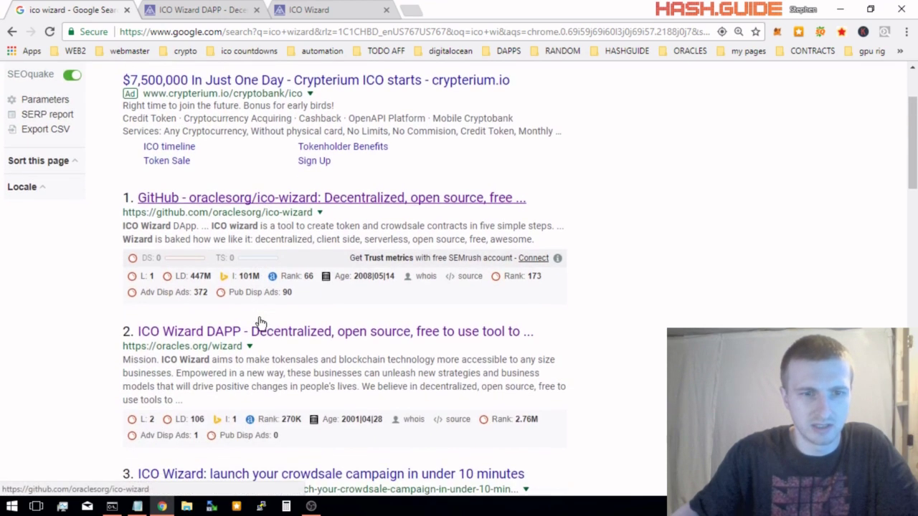
- Open the oraclesorg/ico-wizard GitHub wiki, visit the Demo page and return to Home
{"action": "left_click", "coordinate": [364, 203]}
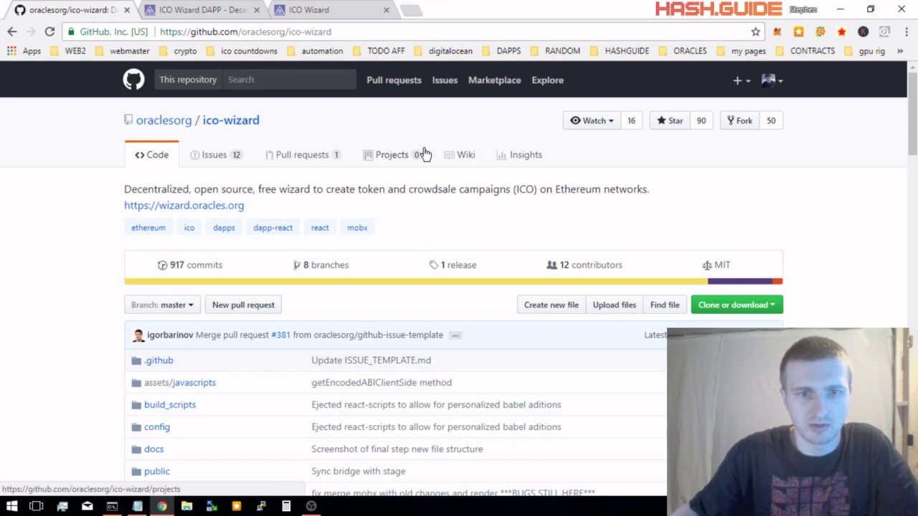
{"action": "left_click", "coordinate": [466, 156]}
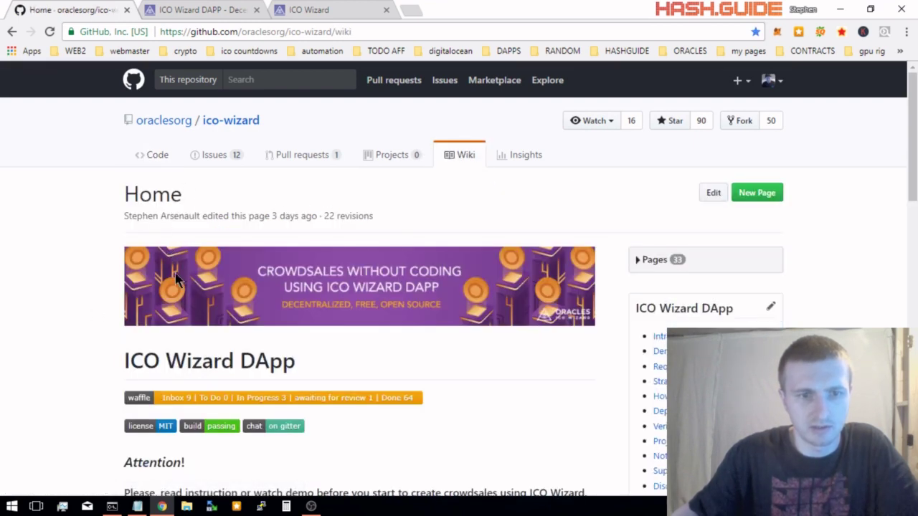
{"action": "scroll", "coordinate": [172, 286], "scroll_direction": "down", "scroll_amount": 4}
{"action": "scroll", "coordinate": [167, 287], "scroll_direction": "down", "scroll_amount": 2}
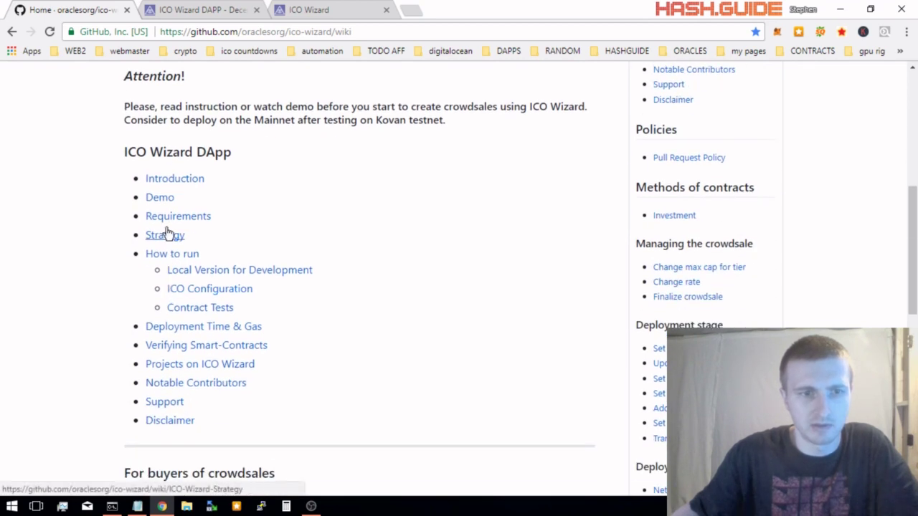
{"action": "scroll", "coordinate": [395, 473], "scroll_direction": "down", "scroll_amount": 3}
{"action": "scroll", "coordinate": [309, 358], "scroll_direction": "down", "scroll_amount": 3}
{"action": "scroll", "coordinate": [351, 324], "scroll_direction": "up", "scroll_amount": 2}
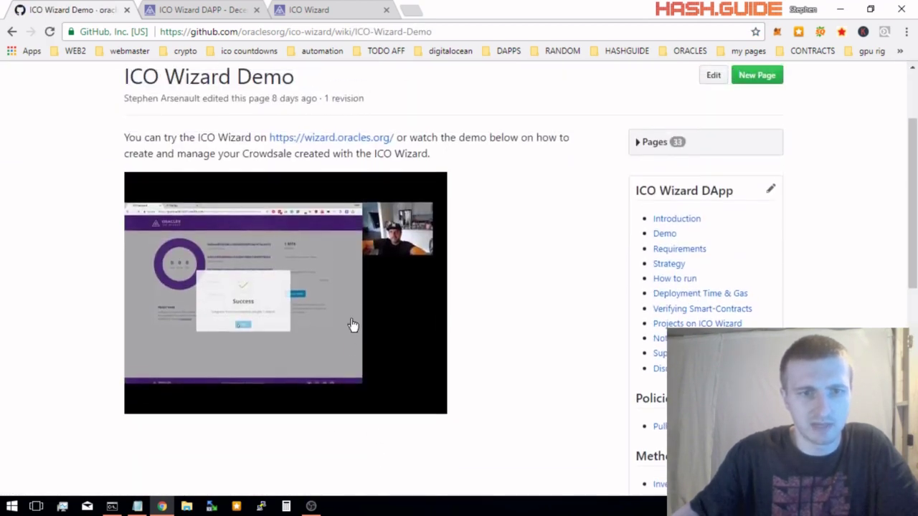
{"action": "scroll", "coordinate": [352, 324], "scroll_direction": "up", "scroll_amount": 2}
{"action": "key", "text": "alt+Left"}
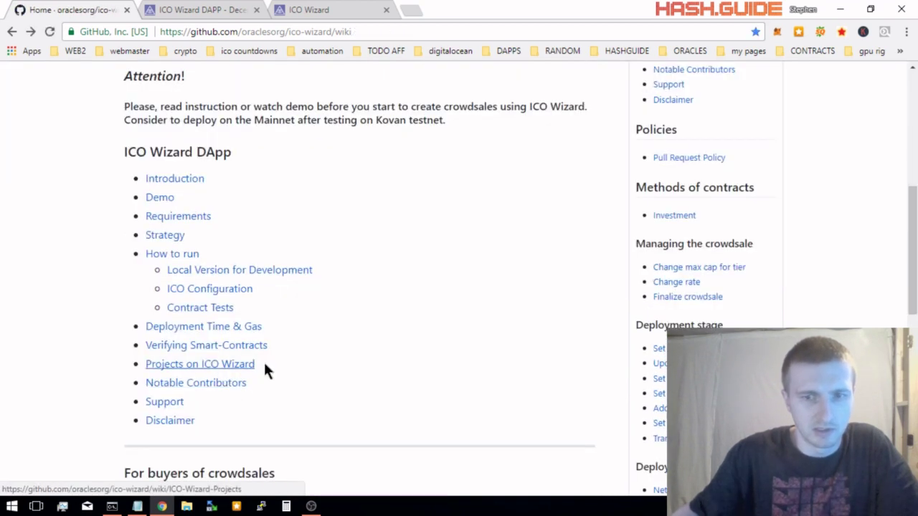
- Read the Requirements wiki page and scroll through the following ICO Wizard guides
{"action": "left_click", "coordinate": [179, 217]}
{"action": "scroll", "coordinate": [343, 359], "scroll_direction": "down", "scroll_amount": 2}
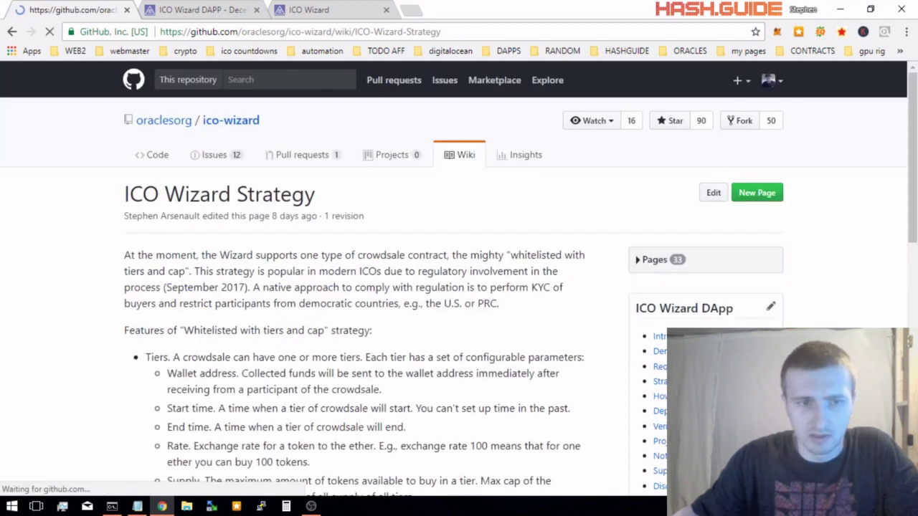
{"action": "scroll", "coordinate": [228, 346], "scroll_direction": "down", "scroll_amount": 2}
{"action": "scroll", "coordinate": [228, 346], "scroll_direction": "down", "scroll_amount": 1}
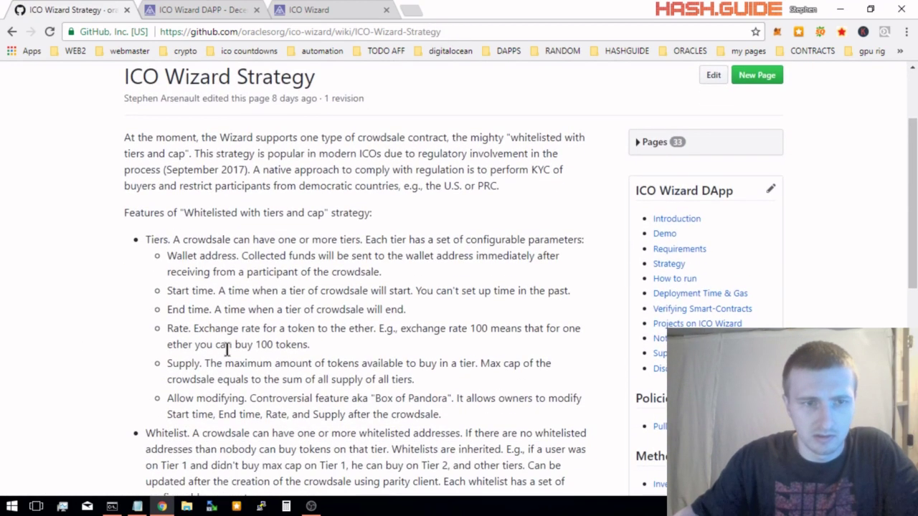
{"action": "scroll", "coordinate": [228, 349], "scroll_direction": "down", "scroll_amount": 1}
{"action": "scroll", "coordinate": [227, 349], "scroll_direction": "down", "scroll_amount": 4}
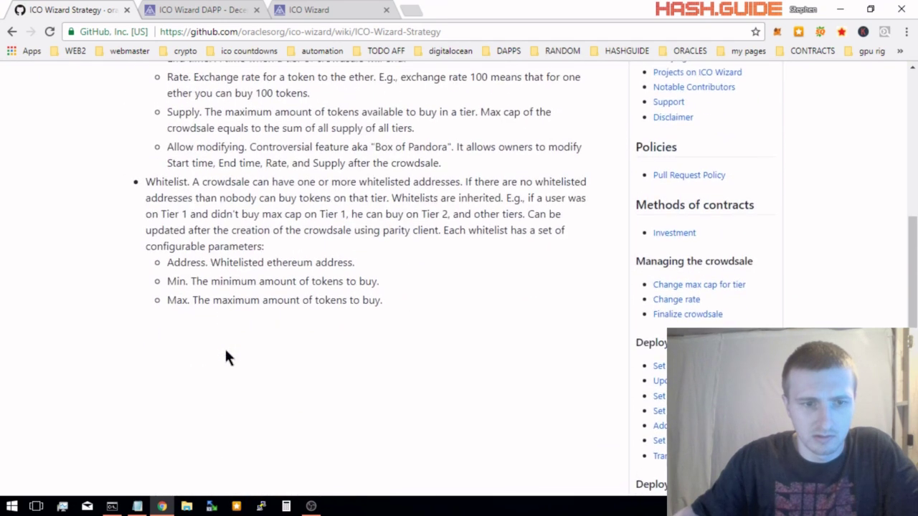
{"action": "scroll", "coordinate": [225, 351], "scroll_direction": "up", "scroll_amount": 1}
{"action": "scroll", "coordinate": [225, 351], "scroll_direction": "up", "scroll_amount": 2}
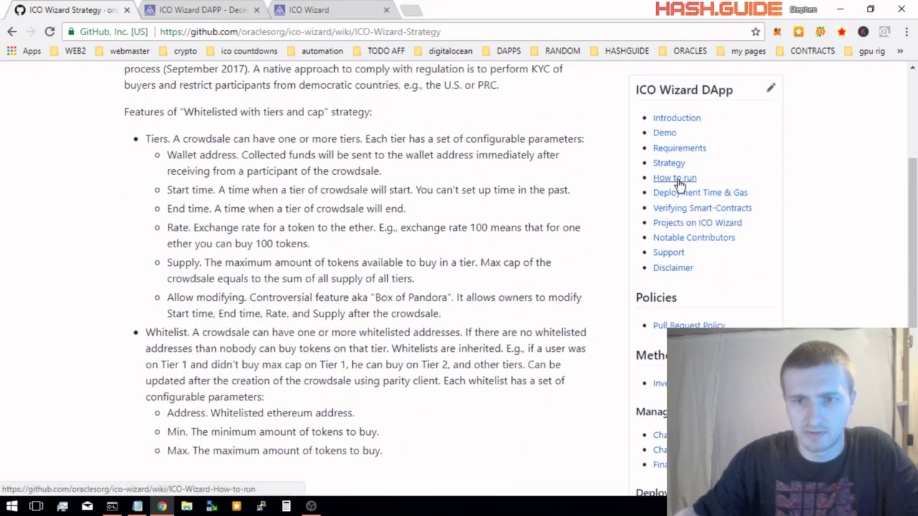
{"action": "scroll", "coordinate": [486, 310], "scroll_direction": "down", "scroll_amount": 3}
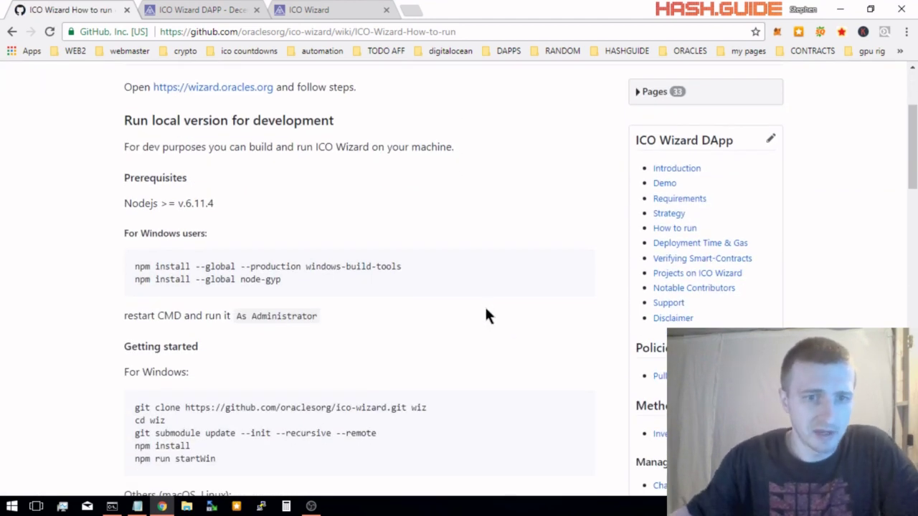
{"action": "scroll", "coordinate": [485, 306], "scroll_direction": "down", "scroll_amount": 3}
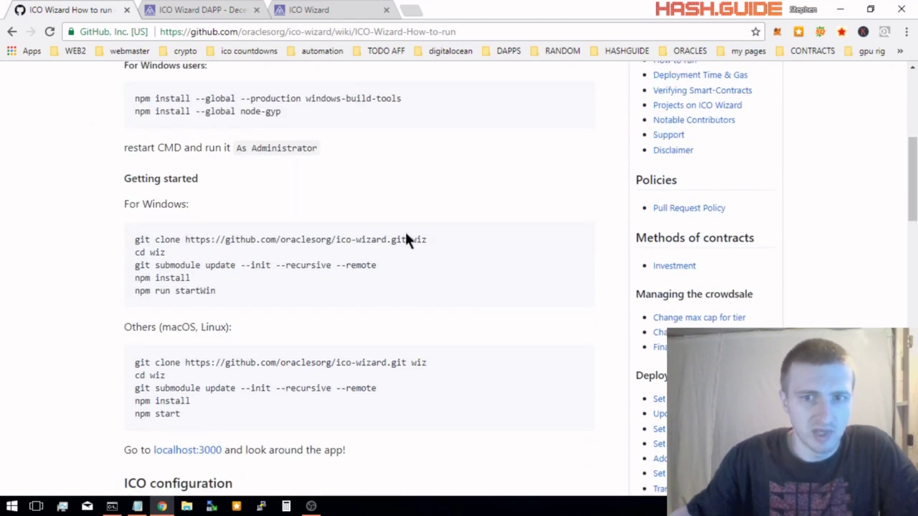
{"action": "scroll", "coordinate": [475, 222], "scroll_direction": "up", "scroll_amount": 1}
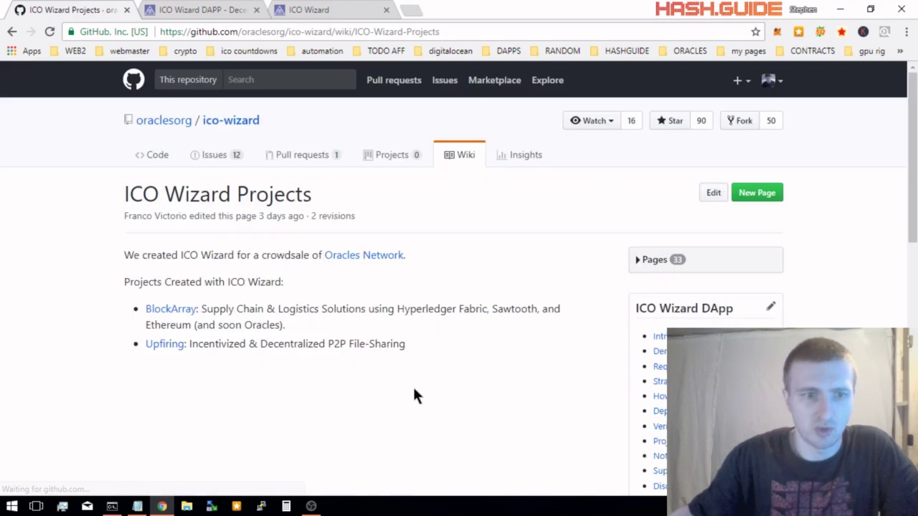
{"action": "scroll", "coordinate": [401, 402], "scroll_direction": "down", "scroll_amount": 3}
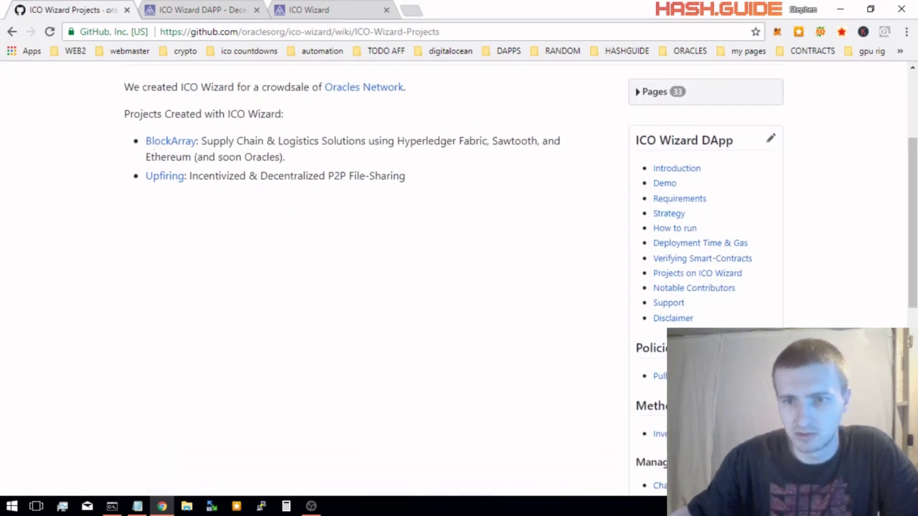
- Open the Verifying Smart-Contracts wiki page and scroll through its Etherscan verification screenshots
{"action": "left_click", "coordinate": [719, 260]}
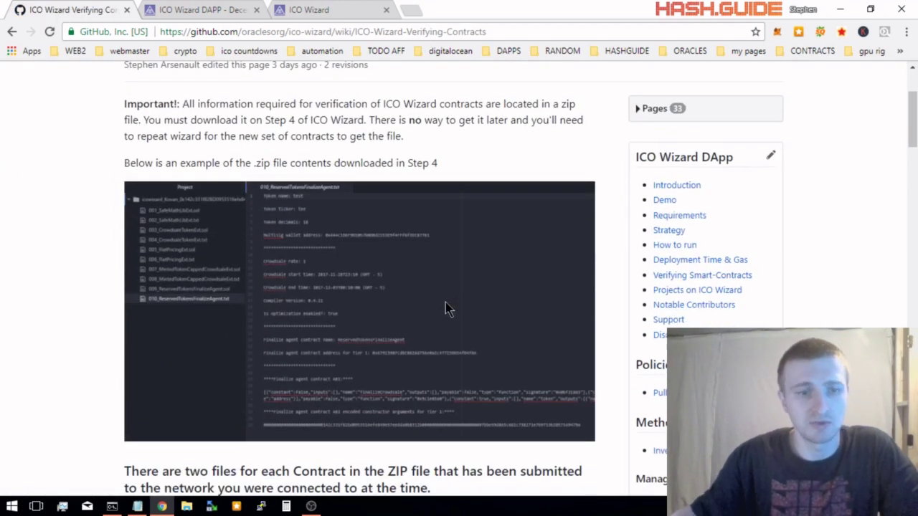
{"action": "scroll", "coordinate": [445, 304], "scroll_direction": "down", "scroll_amount": 3}
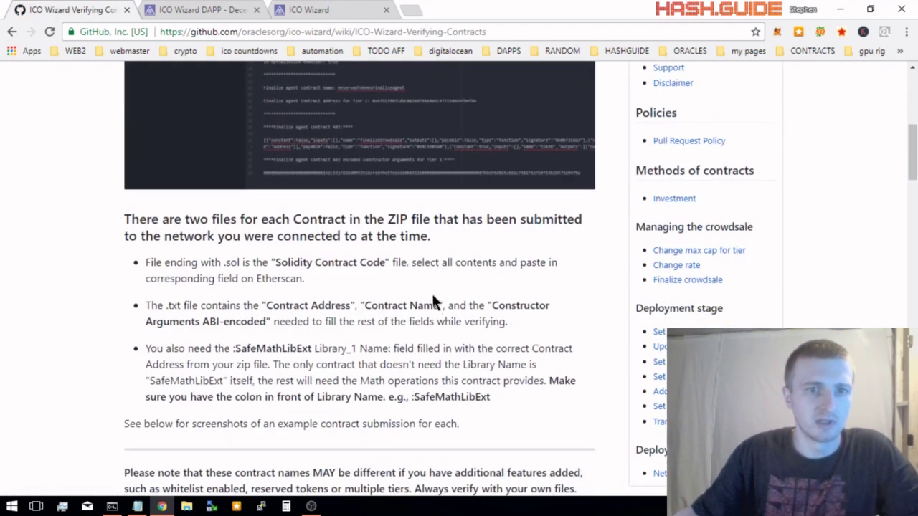
{"action": "scroll", "coordinate": [433, 299], "scroll_direction": "up", "scroll_amount": 3}
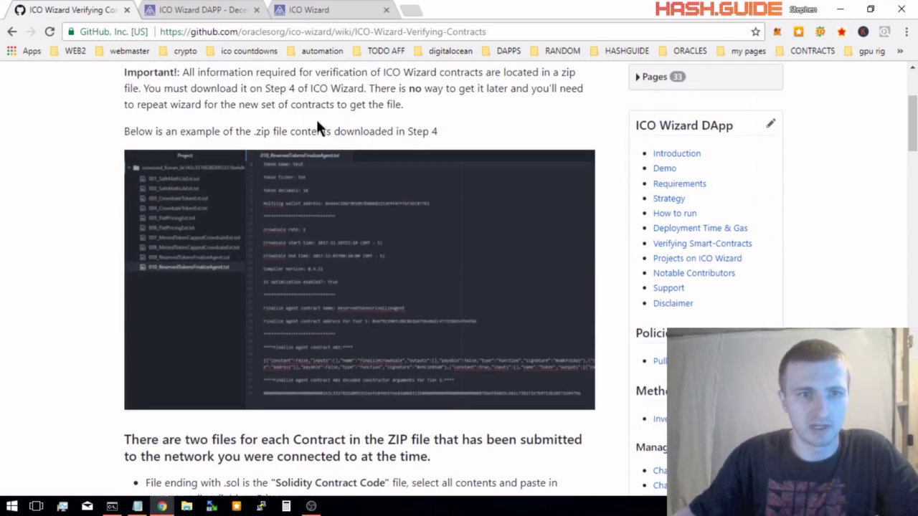
{"action": "scroll", "coordinate": [315, 119], "scroll_direction": "up", "scroll_amount": 1}
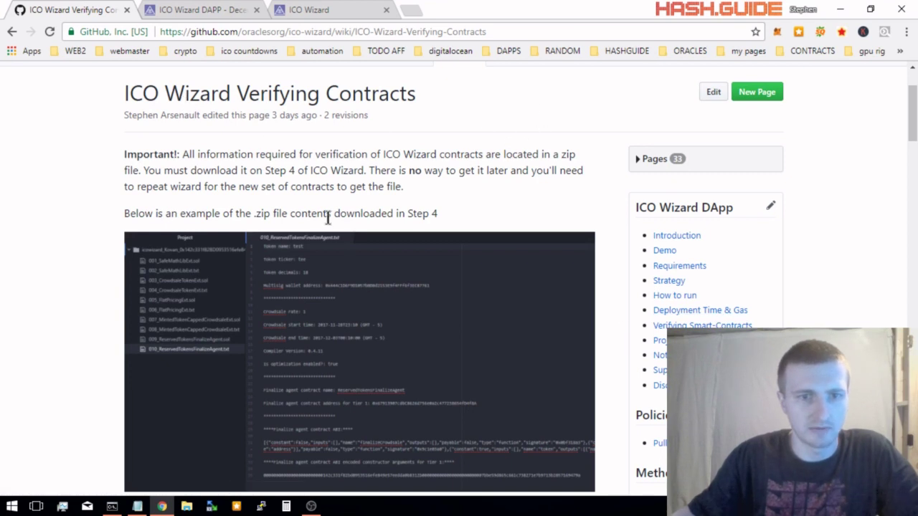
{"action": "scroll", "coordinate": [323, 219], "scroll_direction": "down", "scroll_amount": 1}
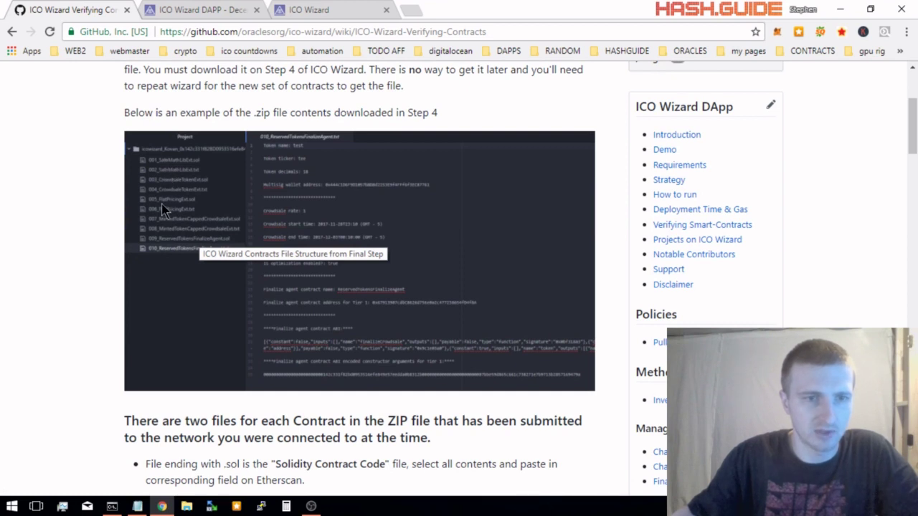
{"action": "scroll", "coordinate": [165, 291], "scroll_direction": "down", "scroll_amount": 3}
{"action": "scroll", "coordinate": [165, 290], "scroll_direction": "down", "scroll_amount": 3}
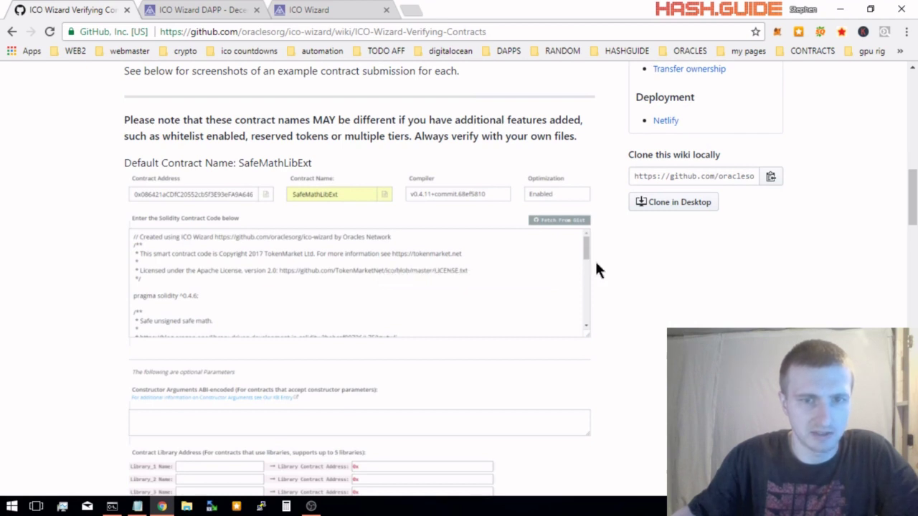
{"action": "scroll", "coordinate": [178, 288], "scroll_direction": "down", "scroll_amount": 1}
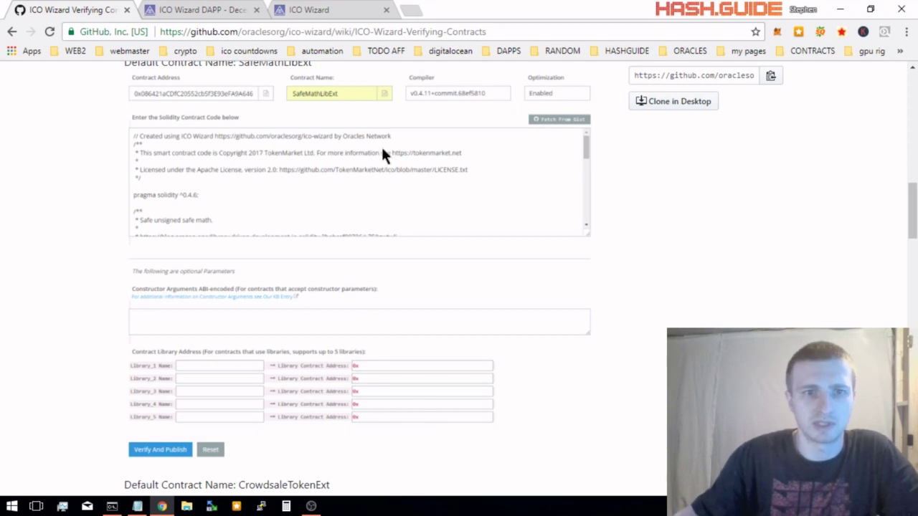
{"action": "scroll", "coordinate": [299, 98], "scroll_direction": "down", "scroll_amount": 1}
{"action": "scroll", "coordinate": [297, 94], "scroll_direction": "down", "scroll_amount": 2}
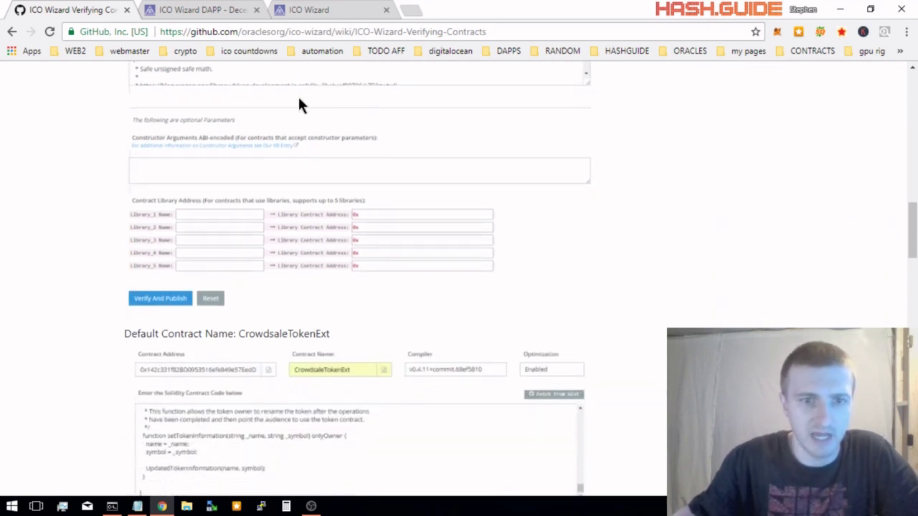
{"action": "scroll", "coordinate": [299, 102], "scroll_direction": "down", "scroll_amount": 3}
{"action": "scroll", "coordinate": [339, 183], "scroll_direction": "down", "scroll_amount": 4}
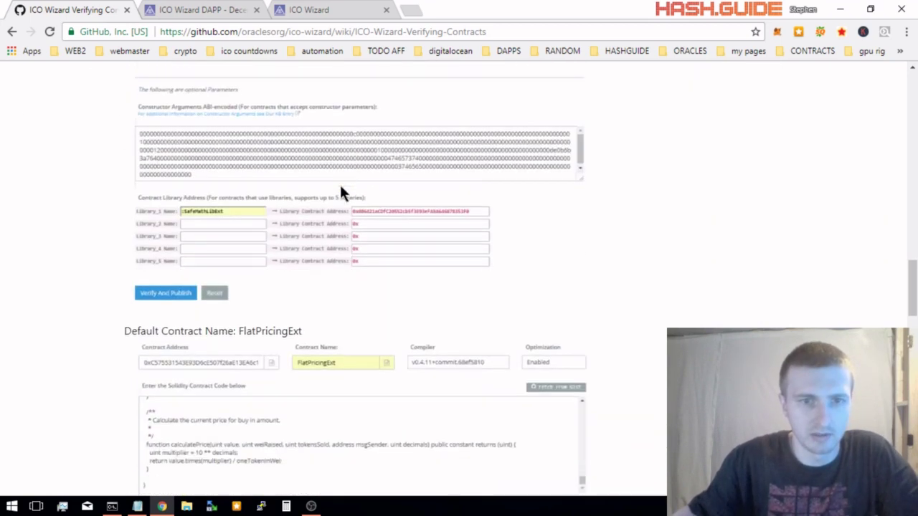
{"action": "scroll", "coordinate": [340, 190], "scroll_direction": "down", "scroll_amount": 2}
{"action": "scroll", "coordinate": [301, 212], "scroll_direction": "down", "scroll_amount": 3}
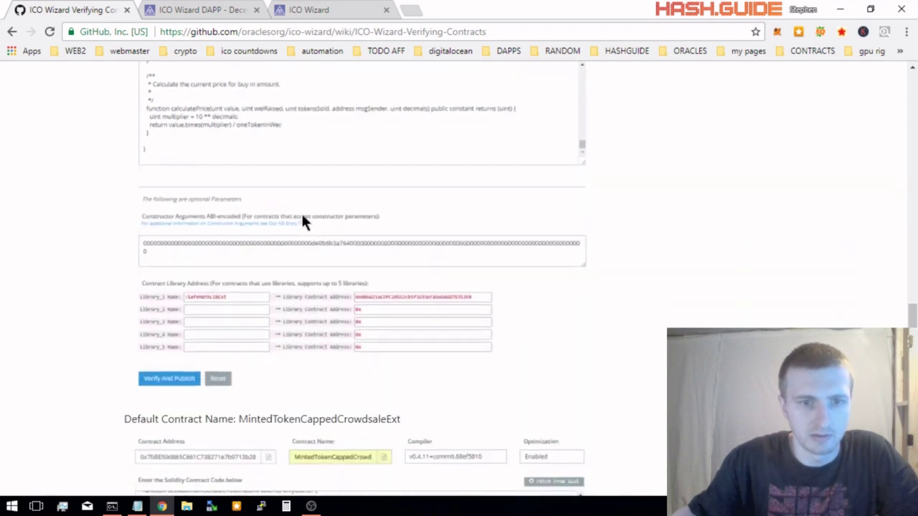
{"action": "scroll", "coordinate": [284, 317], "scroll_direction": "up", "scroll_amount": 2}
{"action": "scroll", "coordinate": [286, 325], "scroll_direction": "down", "scroll_amount": 1}
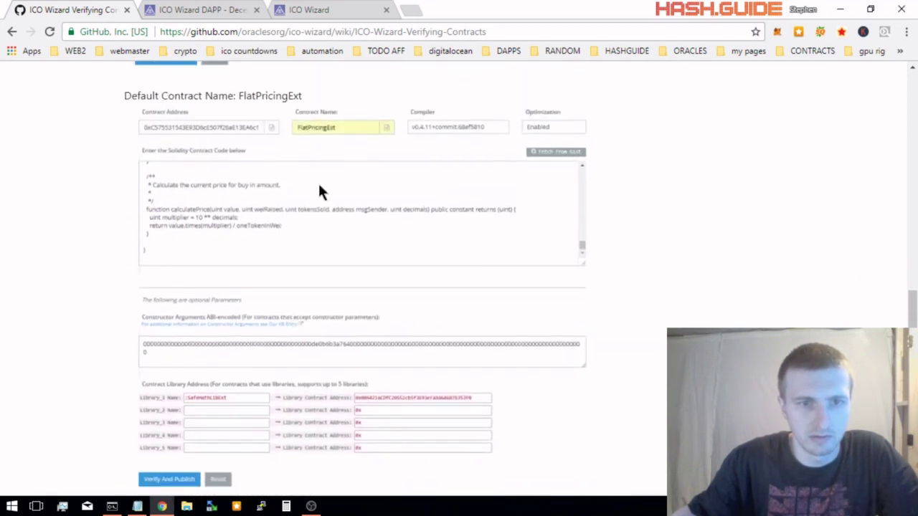
{"action": "scroll", "coordinate": [362, 172], "scroll_direction": "down", "scroll_amount": 4}
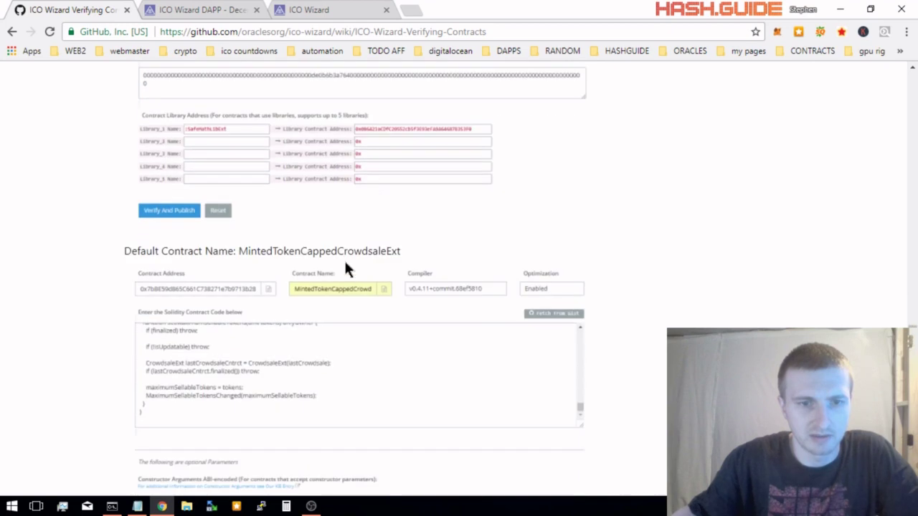
{"action": "scroll", "coordinate": [369, 305], "scroll_direction": "down", "scroll_amount": 4}
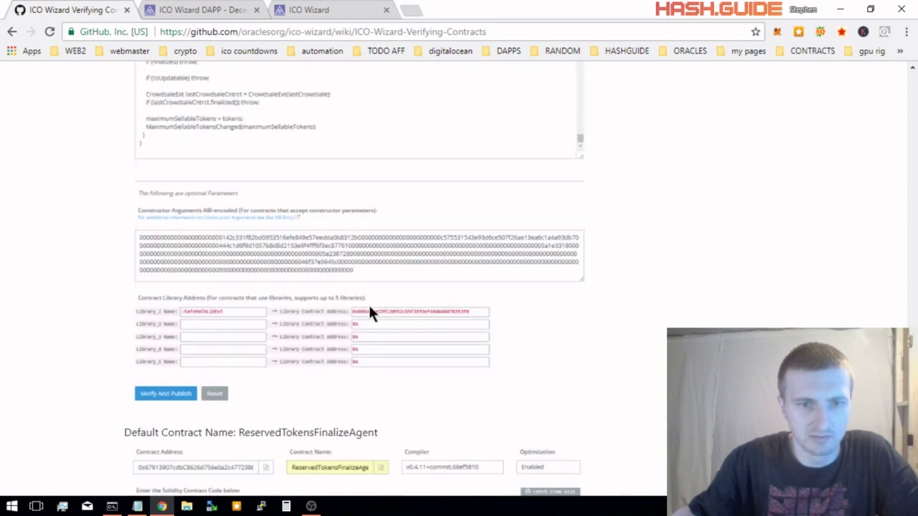
{"action": "scroll", "coordinate": [368, 302], "scroll_direction": "down", "scroll_amount": 2}
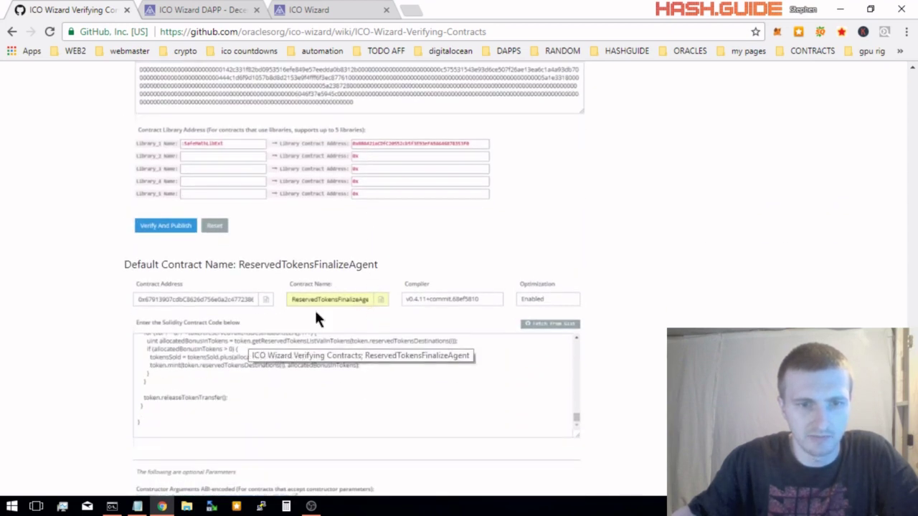
{"action": "scroll", "coordinate": [382, 325], "scroll_direction": "up", "scroll_amount": 1}
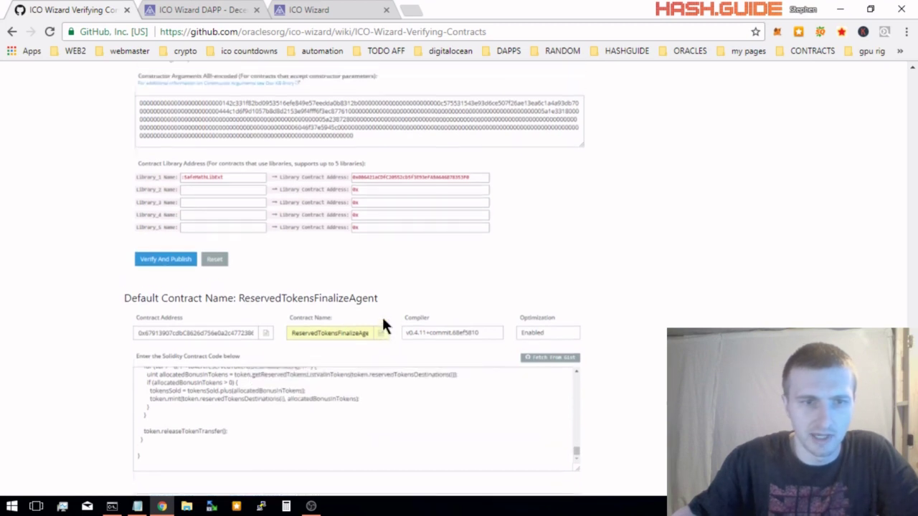
{"action": "scroll", "coordinate": [380, 323], "scroll_direction": "up", "scroll_amount": 5}
{"action": "scroll", "coordinate": [377, 324], "scroll_direction": "up", "scroll_amount": 6}
{"action": "scroll", "coordinate": [373, 324], "scroll_direction": "up", "scroll_amount": 2}
{"action": "scroll", "coordinate": [372, 326], "scroll_direction": "up", "scroll_amount": 2}
{"action": "scroll", "coordinate": [344, 316], "scroll_direction": "up", "scroll_amount": 3}
{"action": "scroll", "coordinate": [308, 305], "scroll_direction": "up", "scroll_amount": 1}
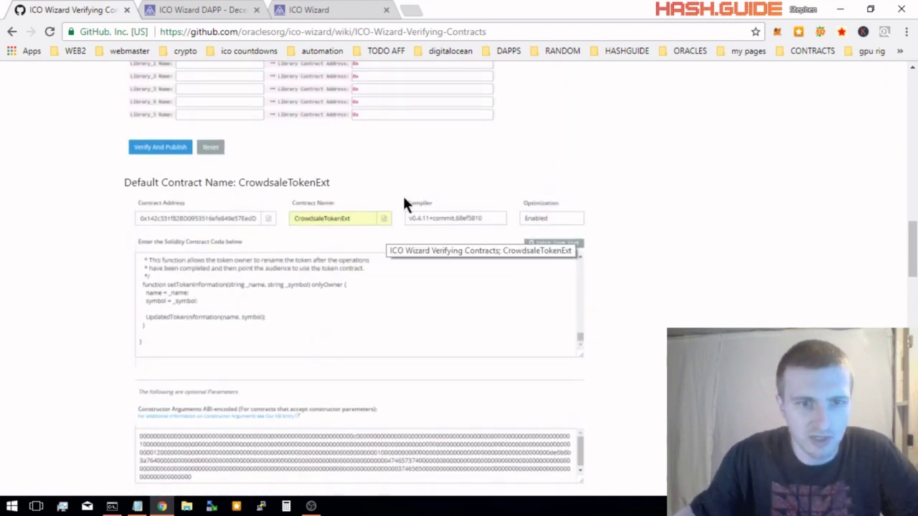
{"action": "scroll", "coordinate": [402, 200], "scroll_direction": "up", "scroll_amount": 8}
{"action": "scroll", "coordinate": [395, 200], "scroll_direction": "up", "scroll_amount": 6}
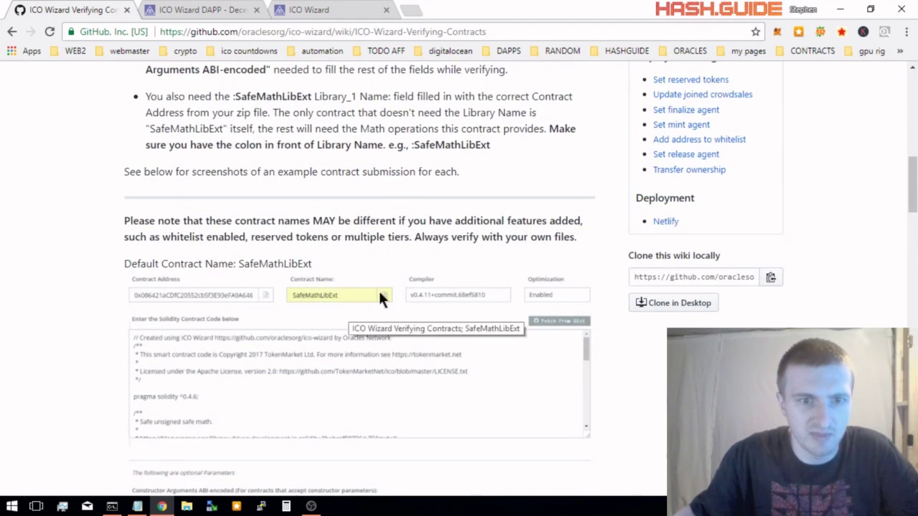
{"action": "scroll", "coordinate": [379, 294], "scroll_direction": "down", "scroll_amount": 8}
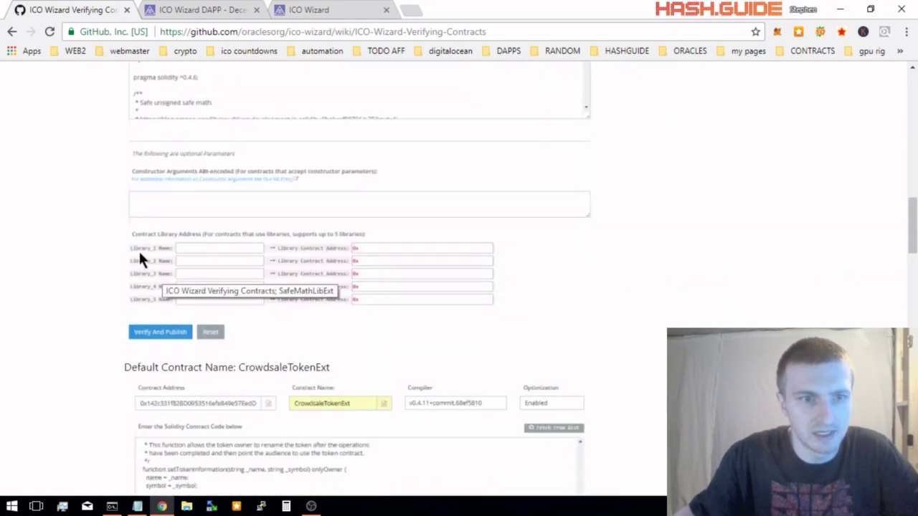
{"action": "scroll", "coordinate": [323, 257], "scroll_direction": "down", "scroll_amount": 3}
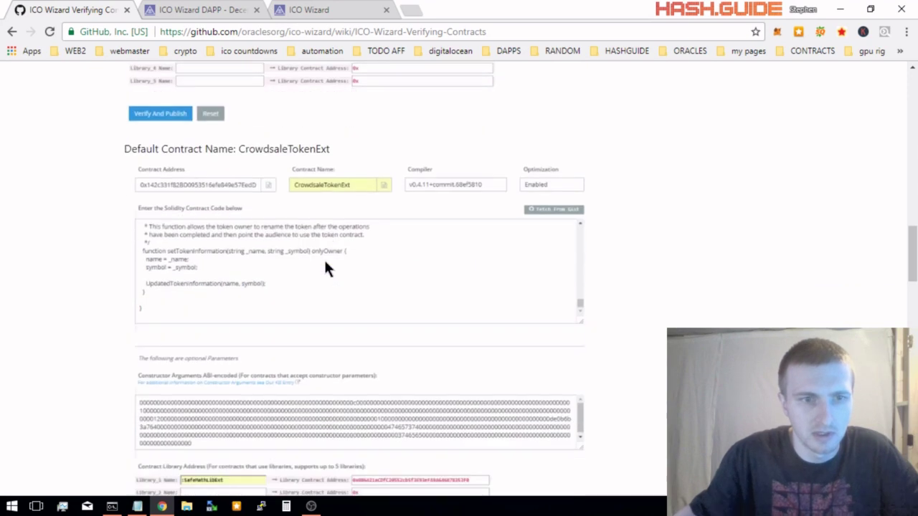
{"action": "scroll", "coordinate": [429, 239], "scroll_direction": "down", "scroll_amount": 2}
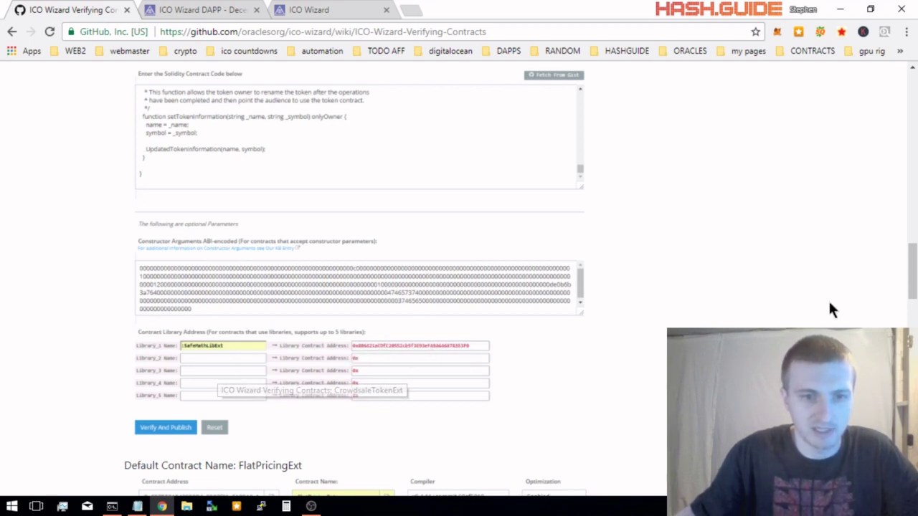
- Scroll the verification guide to the sidebar and open the Deployment to Netlify page
{"action": "scroll", "coordinate": [358, 488], "scroll_direction": "down", "scroll_amount": 2}
{"action": "scroll", "coordinate": [348, 480], "scroll_direction": "down", "scroll_amount": 2}
{"action": "scroll", "coordinate": [345, 477], "scroll_direction": "down", "scroll_amount": 6}
{"action": "scroll", "coordinate": [347, 479], "scroll_direction": "up", "scroll_amount": 10}
{"action": "scroll", "coordinate": [350, 487], "scroll_direction": "up", "scroll_amount": 5}
{"action": "scroll", "coordinate": [502, 469], "scroll_direction": "up", "scroll_amount": 2}
{"action": "scroll", "coordinate": [506, 470], "scroll_direction": "up", "scroll_amount": 1}
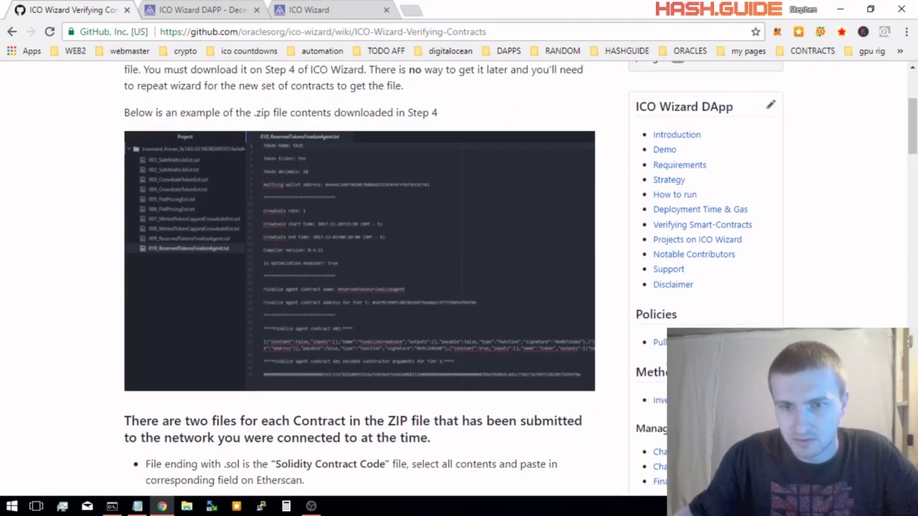
{"action": "scroll", "coordinate": [549, 445], "scroll_direction": "down", "scroll_amount": 1}
{"action": "scroll", "coordinate": [549, 445], "scroll_direction": "down", "scroll_amount": 1}
{"action": "scroll", "coordinate": [550, 444], "scroll_direction": "down", "scroll_amount": 1}
{"action": "scroll", "coordinate": [692, 215], "scroll_direction": "down", "scroll_amount": 1}
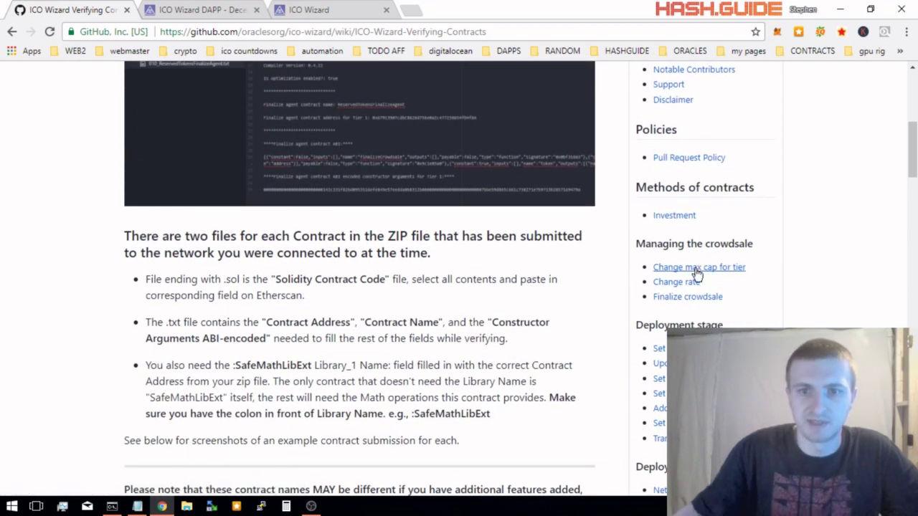
{"action": "scroll", "coordinate": [674, 262], "scroll_direction": "up", "scroll_amount": 1}
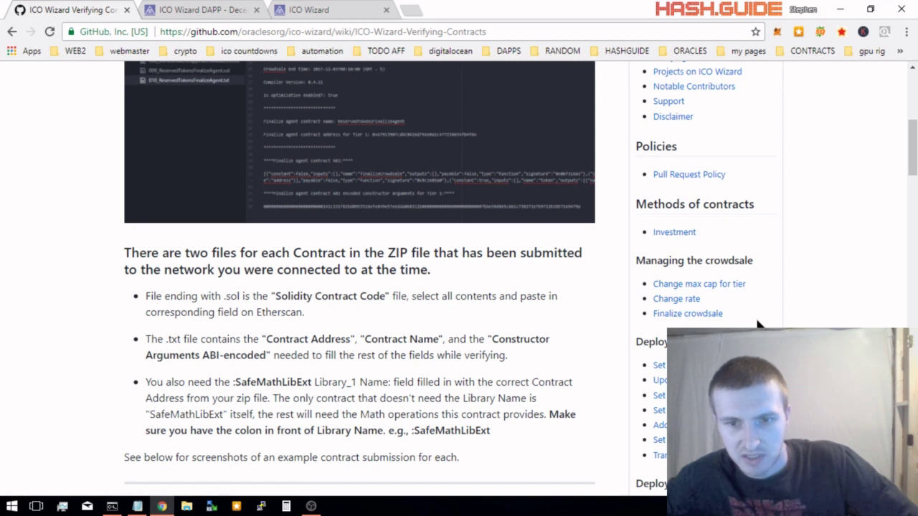
{"action": "scroll", "coordinate": [763, 324], "scroll_direction": "down", "scroll_amount": 3}
{"action": "scroll", "coordinate": [763, 324], "scroll_direction": "down", "scroll_amount": 1}
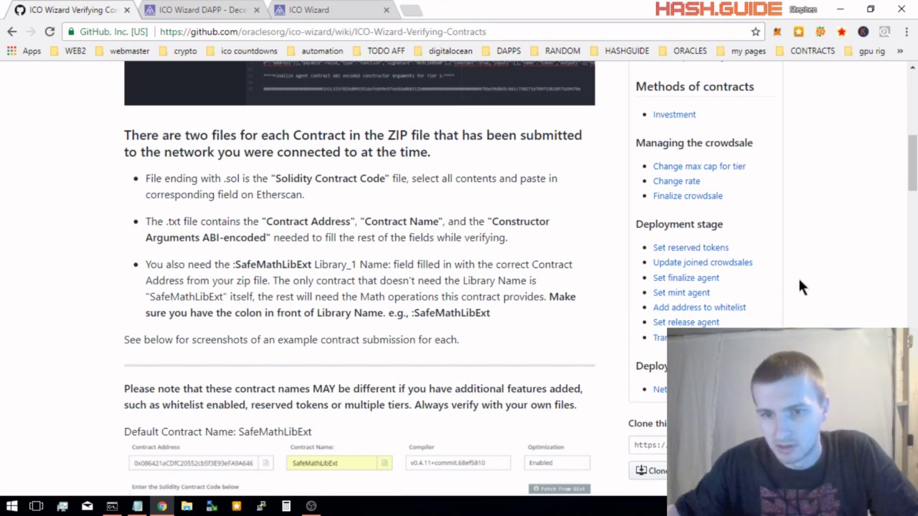
{"action": "left_click", "coordinate": [659, 389]}
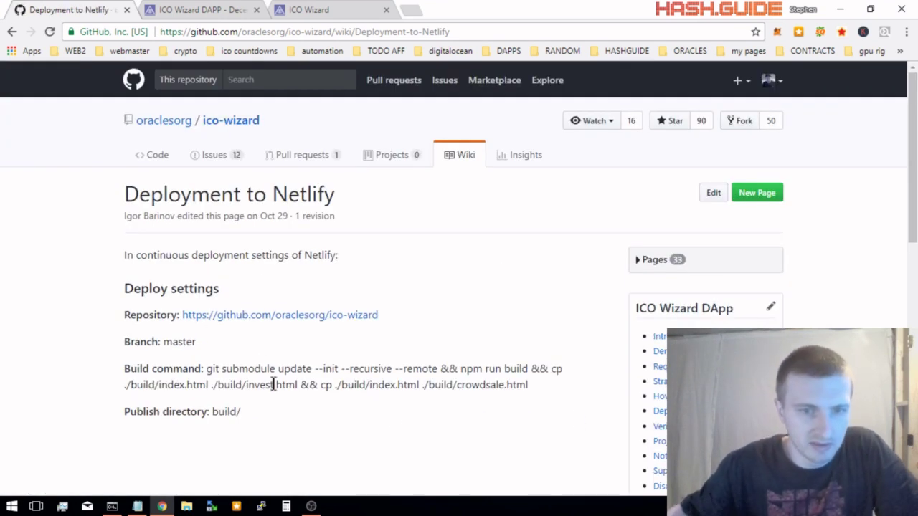
- Scroll past the Netlify deploy settings and build command to the crowdsale-management guide links
{"action": "scroll", "coordinate": [320, 435], "scroll_direction": "down", "scroll_amount": 1}
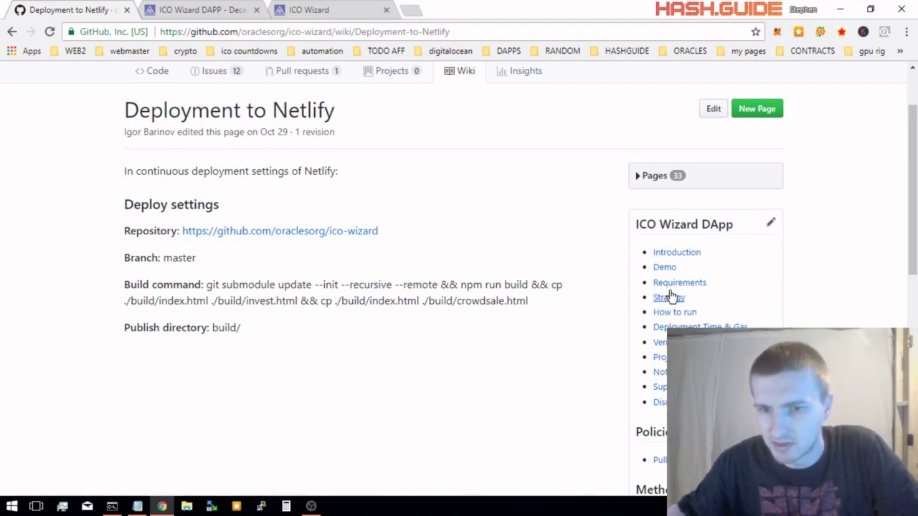
{"action": "scroll", "coordinate": [662, 401], "scroll_direction": "down", "scroll_amount": 2}
{"action": "scroll", "coordinate": [662, 398], "scroll_direction": "down", "scroll_amount": 1}
{"action": "scroll", "coordinate": [662, 396], "scroll_direction": "down", "scroll_amount": 2}
{"action": "scroll", "coordinate": [662, 394], "scroll_direction": "down", "scroll_amount": 1}
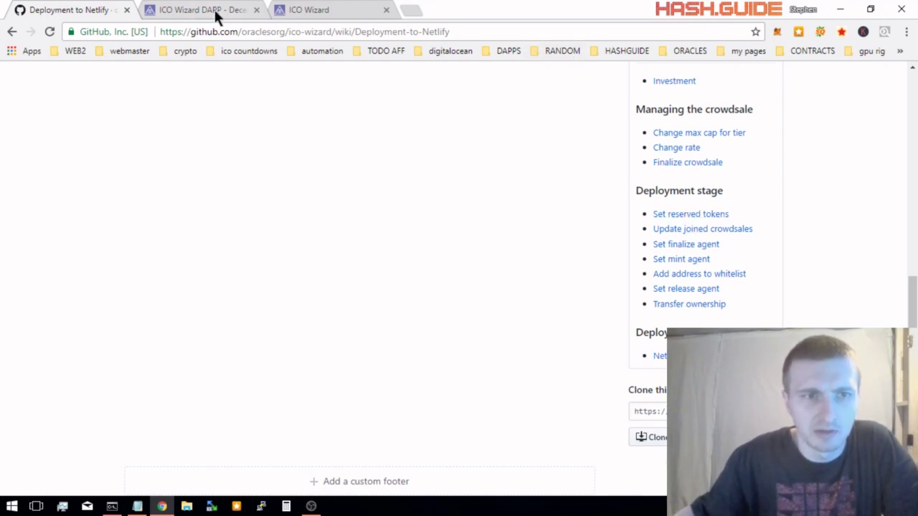
- Return to the ICO Wizard welcome tab and start a new crowdsale
{"action": "left_click", "coordinate": [189, 15]}
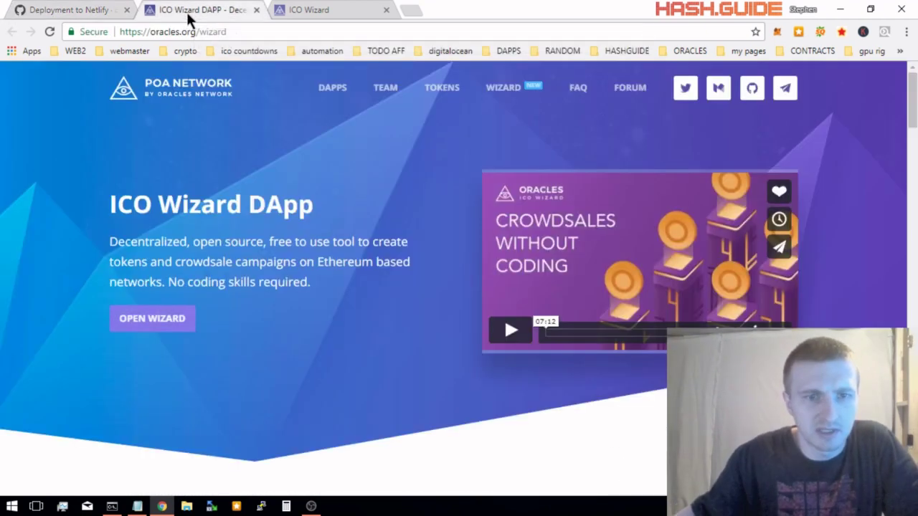
{"action": "left_click", "coordinate": [304, 9]}
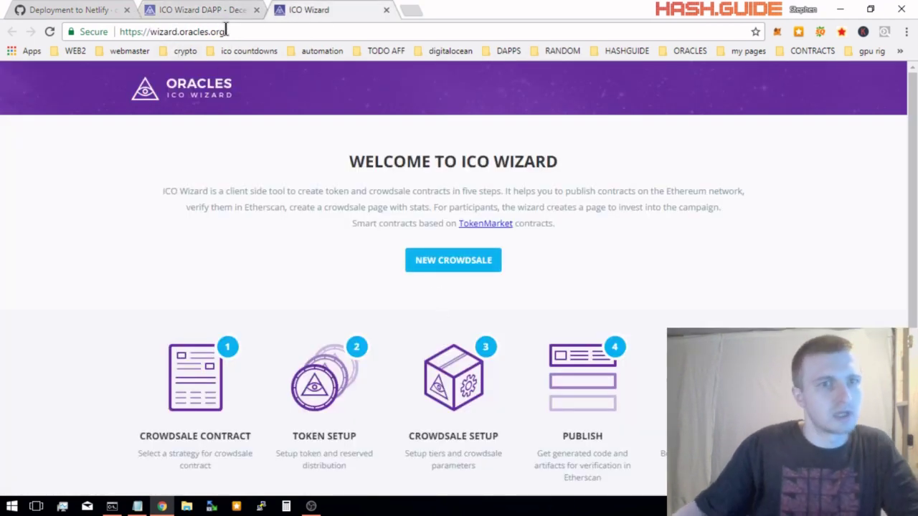
{"action": "left_click", "coordinate": [450, 251]}
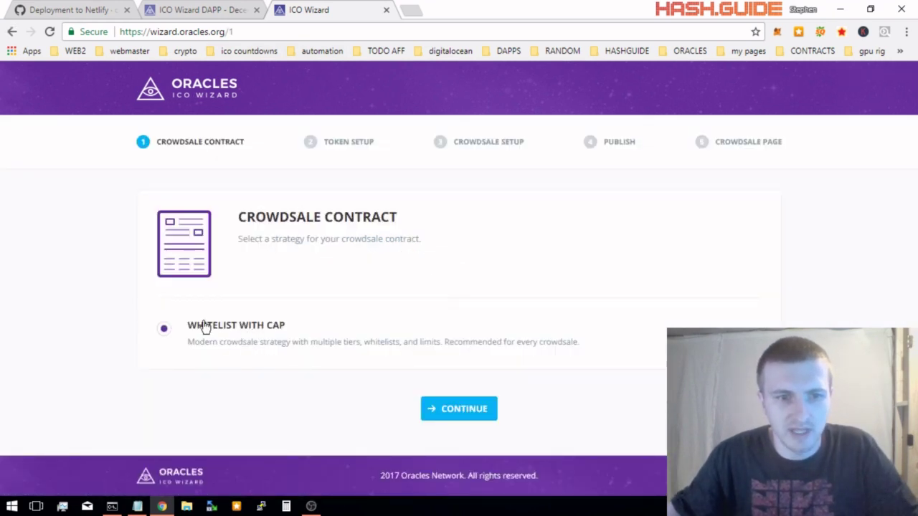
- Keep the Whitelist With Cap strategy and continue to the Token Setup step
{"action": "left_click", "coordinate": [484, 420]}
{"action": "scroll", "coordinate": [483, 425], "scroll_direction": "down", "scroll_amount": 3}
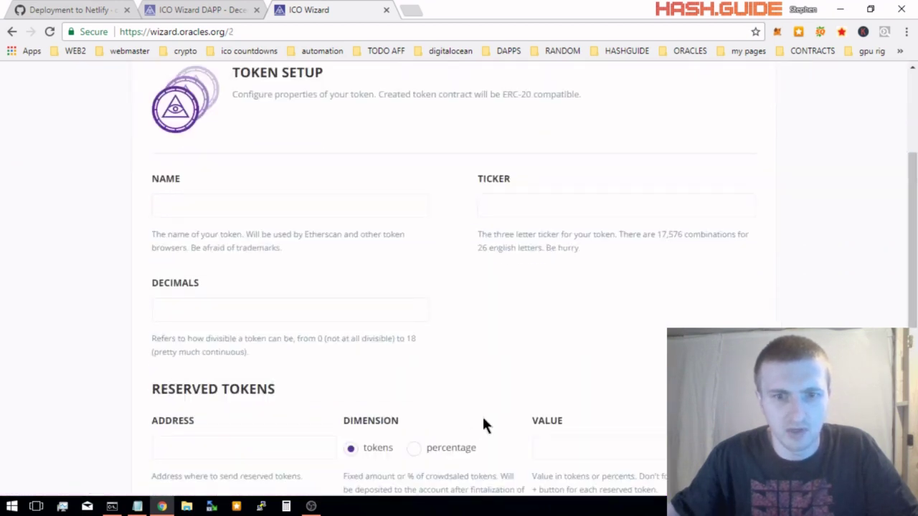
{"action": "scroll", "coordinate": [484, 424], "scroll_direction": "down", "scroll_amount": 2}
{"action": "scroll", "coordinate": [411, 370], "scroll_direction": "up", "scroll_amount": 4}
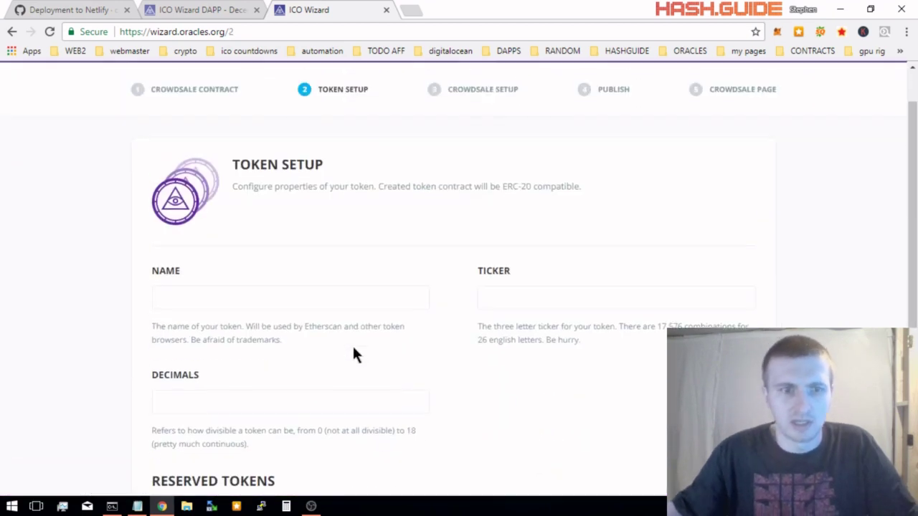
- Enter token name HASHGUIDE, ticker HAS and 18 decimals
{"action": "left_click", "coordinate": [293, 296]}
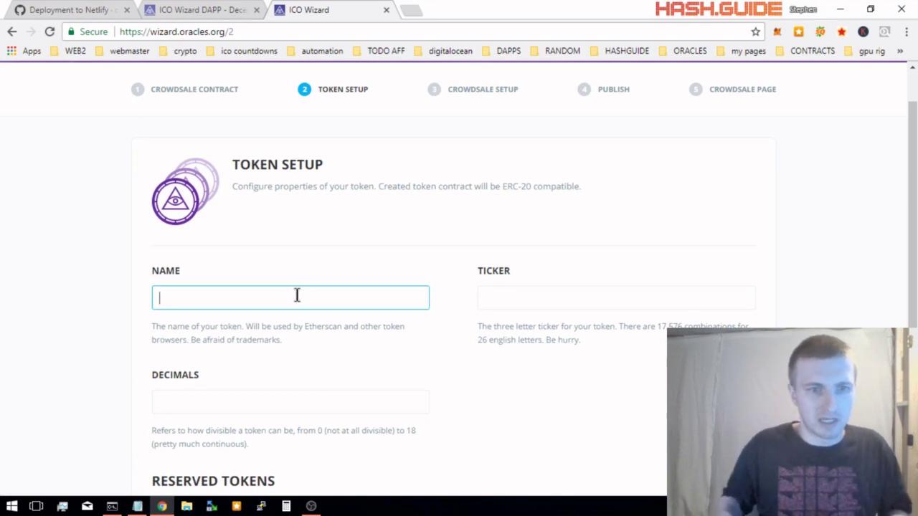
{"action": "type", "text": "HASHGUIDE"}
{"action": "key", "text": "Tab"}
{"action": "type", "text": "HAS"}
{"action": "scroll", "coordinate": [280, 294], "scroll_direction": "down", "scroll_amount": 3}
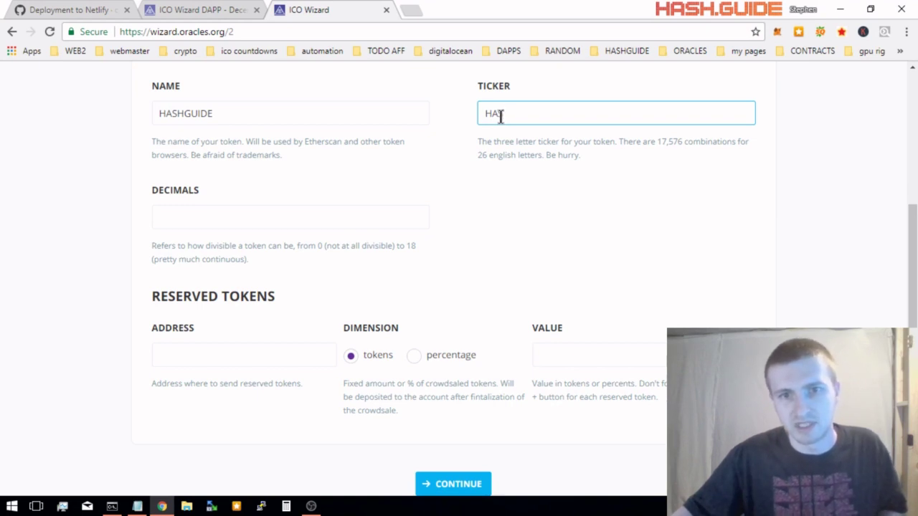
{"action": "left_click", "coordinate": [176, 218]}
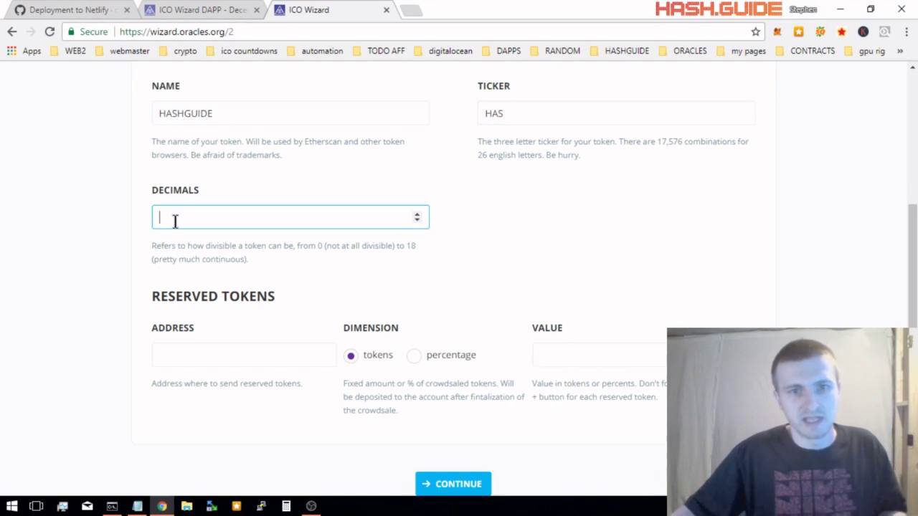
{"action": "type", "text": "18"}
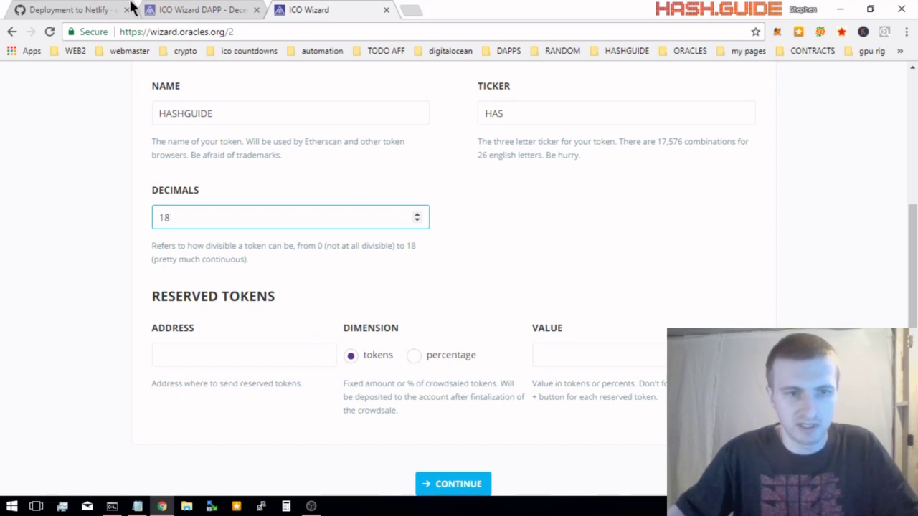
{"action": "left_click", "coordinate": [232, 348]}
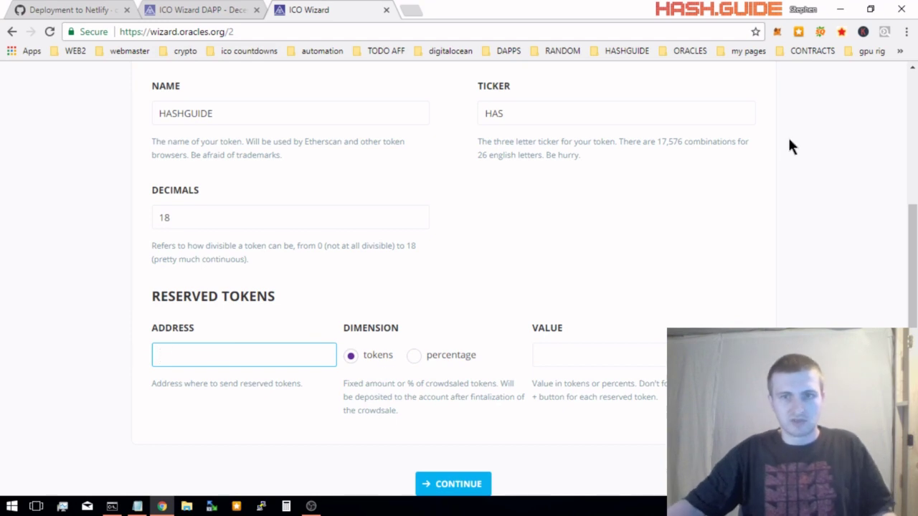
- Copy the current MetaMask account's wallet address
{"action": "left_click", "coordinate": [779, 31]}
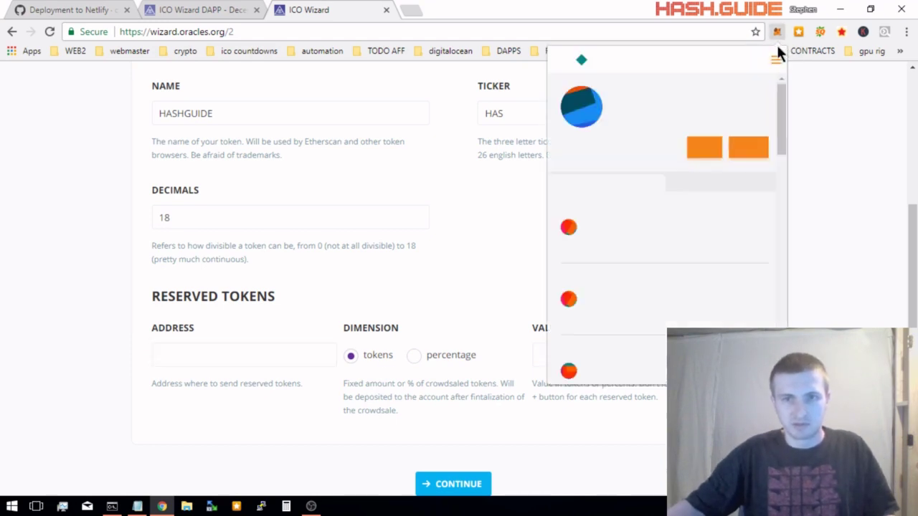
{"action": "left_click", "coordinate": [761, 61]}
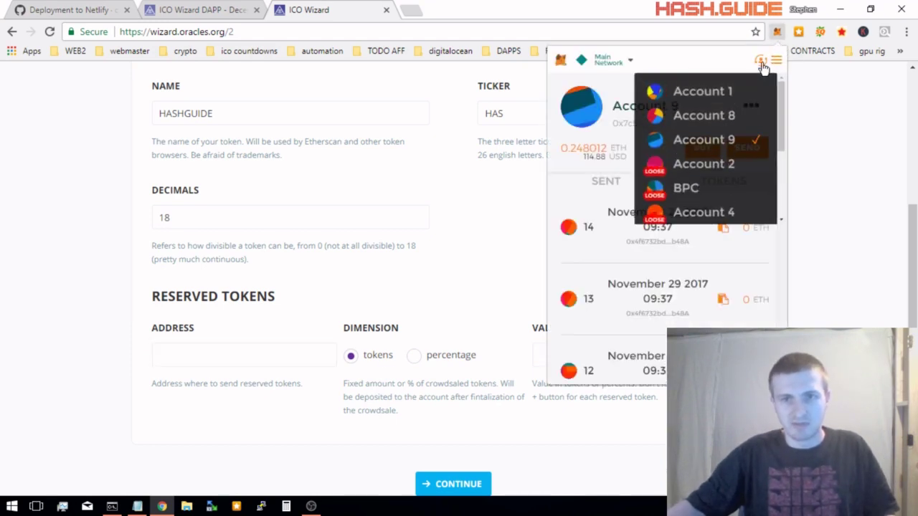
{"action": "scroll", "coordinate": [676, 112], "scroll_direction": "down", "scroll_amount": 2}
{"action": "left_click", "coordinate": [613, 98]}
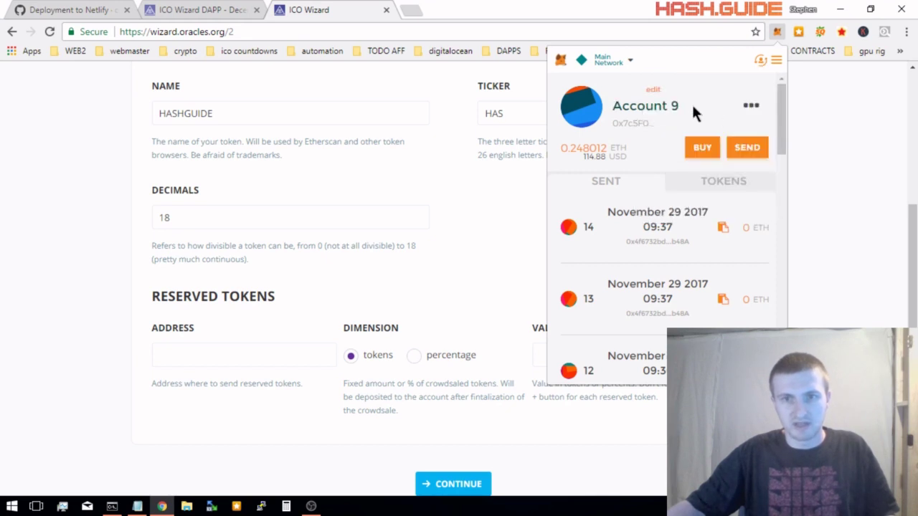
{"action": "left_click", "coordinate": [748, 106]}
{"action": "left_click", "coordinate": [704, 179]}
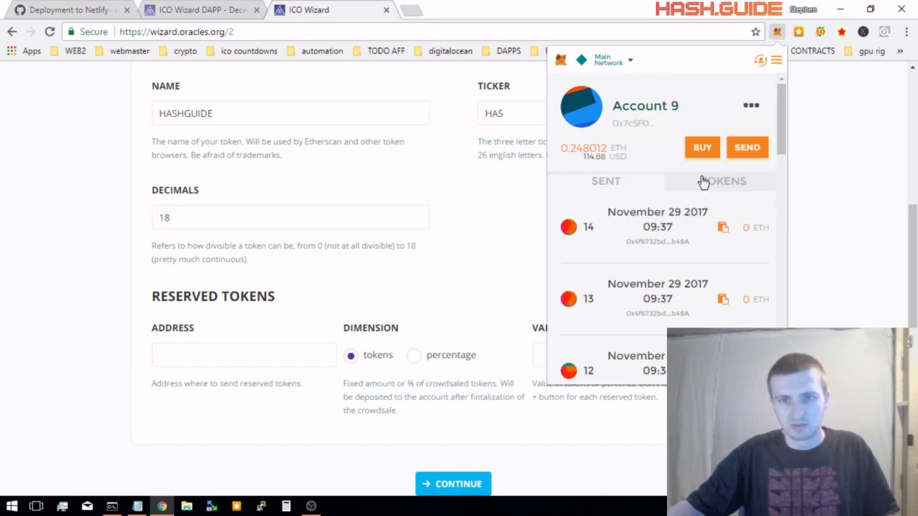
- Reserve 10 percent of the tokens for the pasted wallet address, then continue
{"action": "left_click", "coordinate": [446, 362]}
{"action": "left_click", "coordinate": [251, 362]}
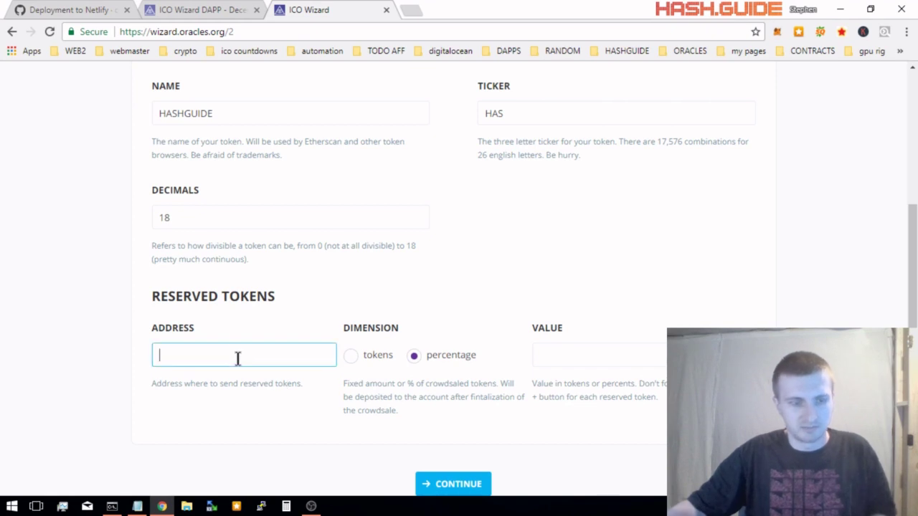
{"action": "key", "text": "ctrl+v"}
{"action": "left_click", "coordinate": [573, 351]}
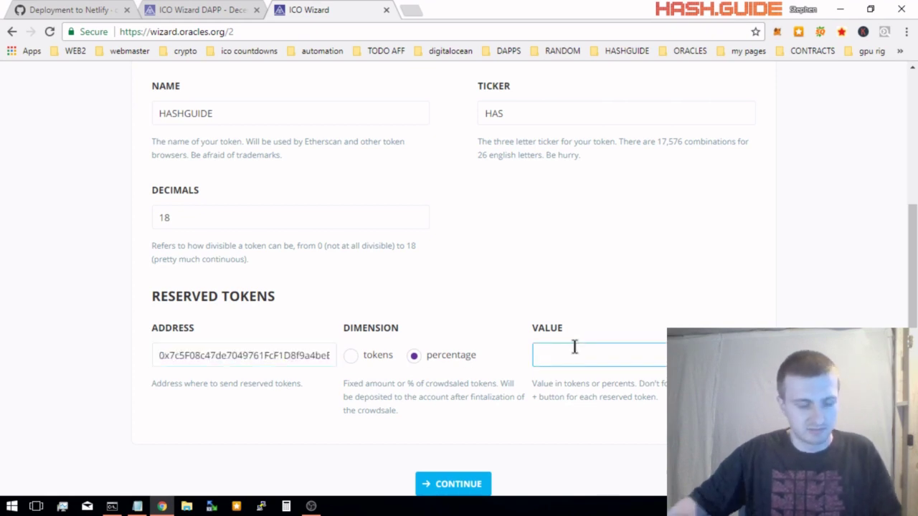
{"action": "type", "text": "10"}
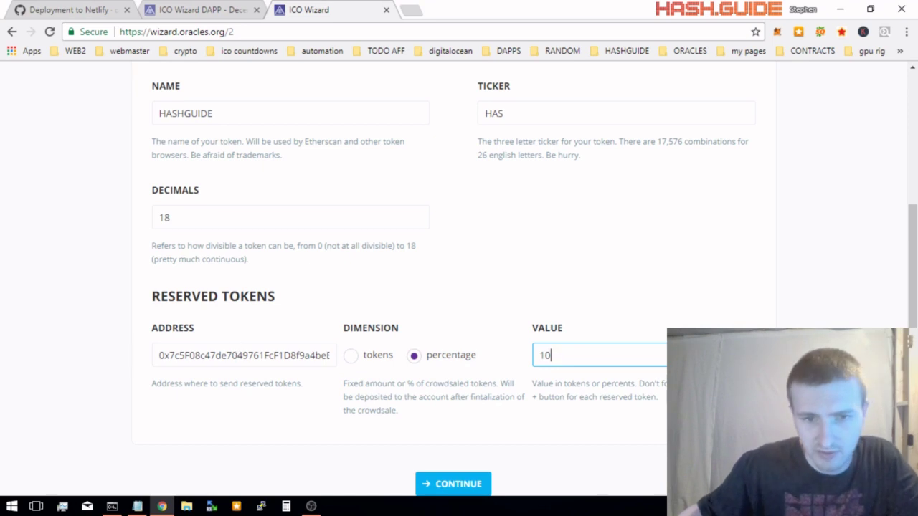
{"action": "key", "text": "Return"}
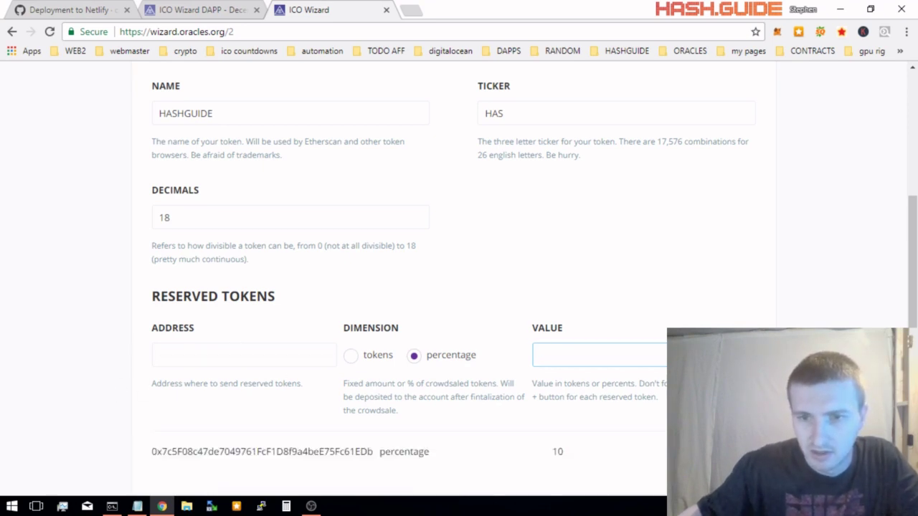
{"action": "scroll", "coordinate": [649, 419], "scroll_direction": "down", "scroll_amount": 2}
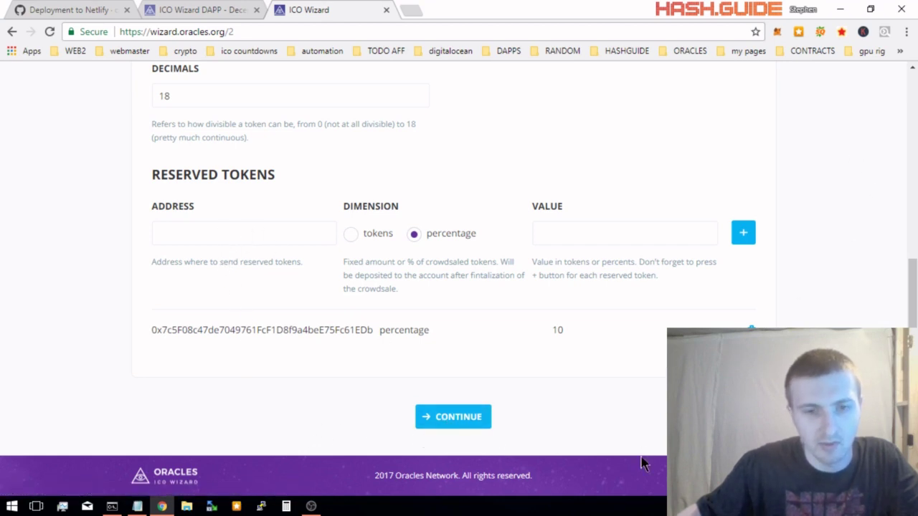
{"action": "left_click", "coordinate": [439, 426]}
- Rename Tier 1 to 'Pre-ICO' and give it rate 50 and supply 100
{"action": "left_click_drag", "start_coordinate": [234, 352], "coordinate": [75, 353]}
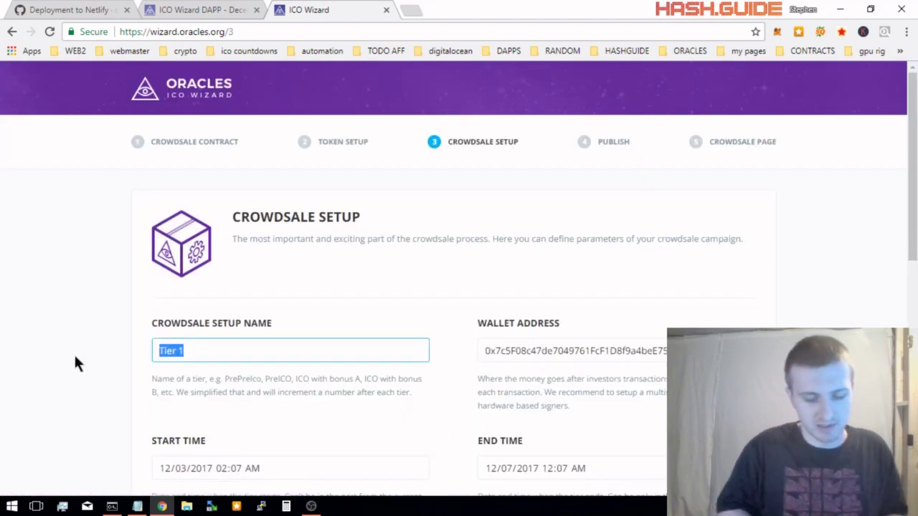
{"action": "type", "text": "Pre-"}
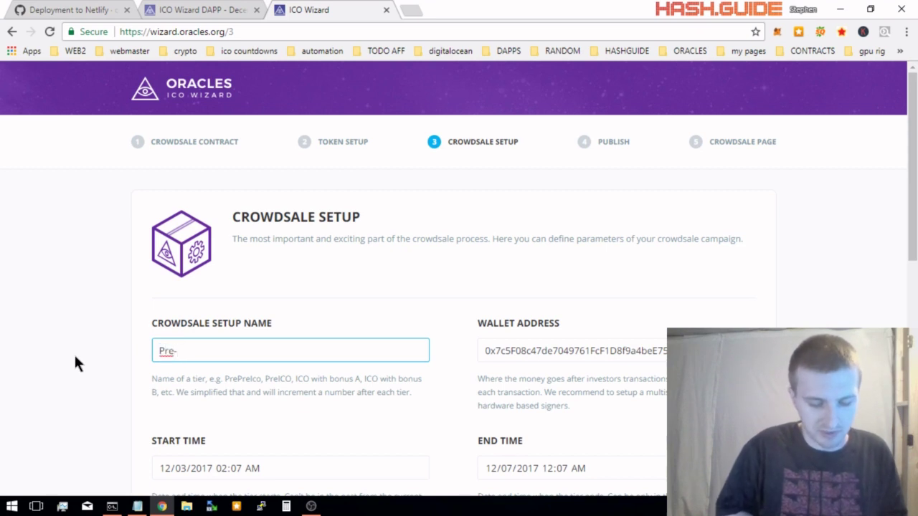
{"action": "type", "text": "ICO"}
{"action": "scroll", "coordinate": [65, 357], "scroll_direction": "down", "scroll_amount": 3}
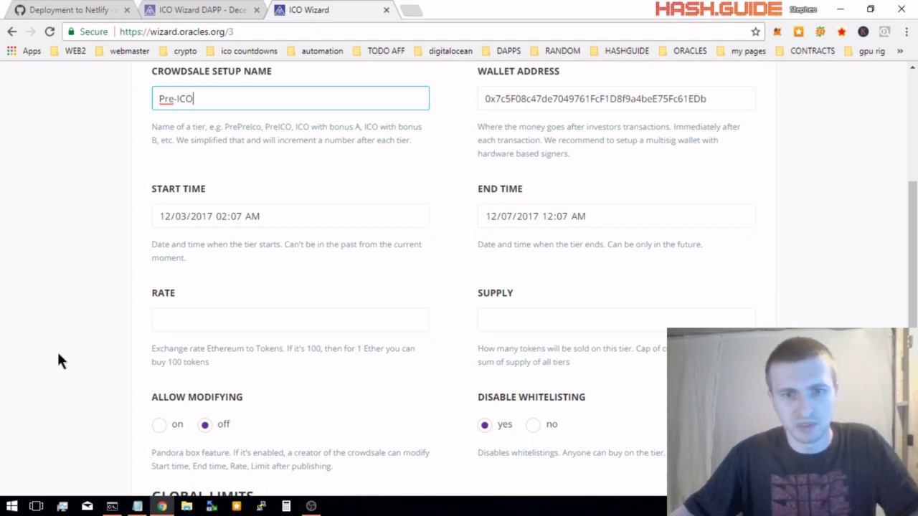
{"action": "left_click", "coordinate": [194, 313]}
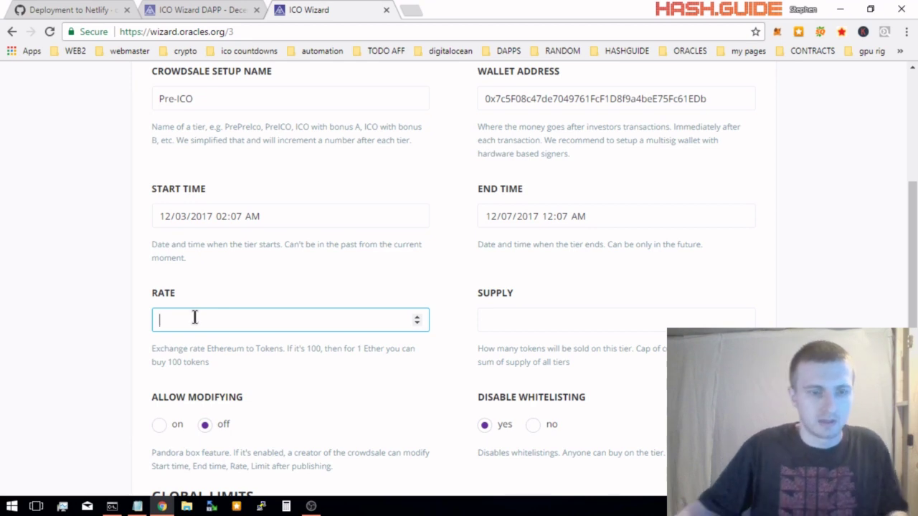
{"action": "type", "text": "50"}
{"action": "left_click", "coordinate": [540, 322]}
{"action": "type", "text": "100"}
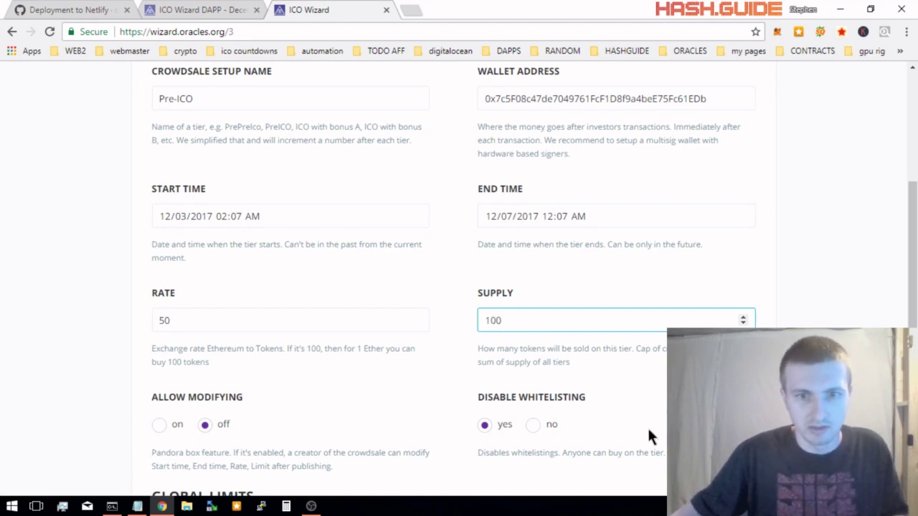
{"action": "scroll", "coordinate": [647, 431], "scroll_direction": "down", "scroll_amount": 1}
{"action": "scroll", "coordinate": [649, 436], "scroll_direction": "down", "scroll_amount": 3}
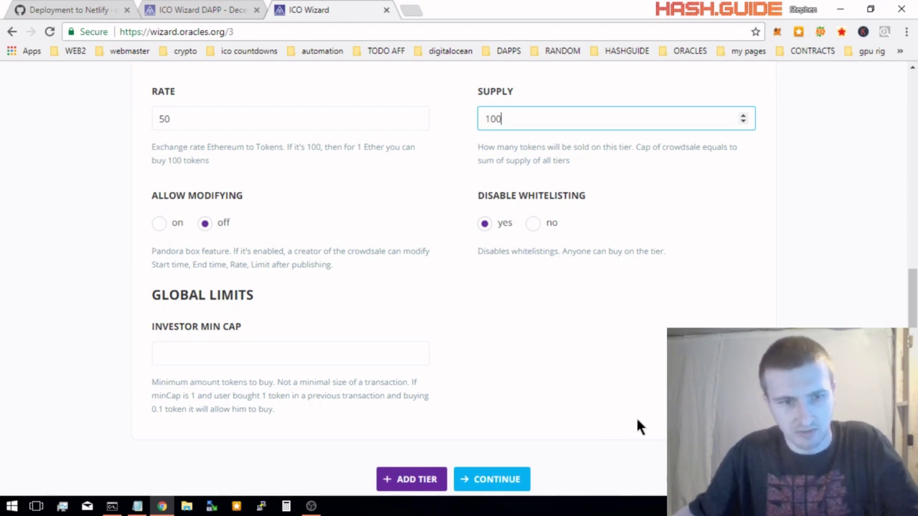
- Set Tier 1's investor minimum cap to 25
{"action": "left_click", "coordinate": [210, 350]}
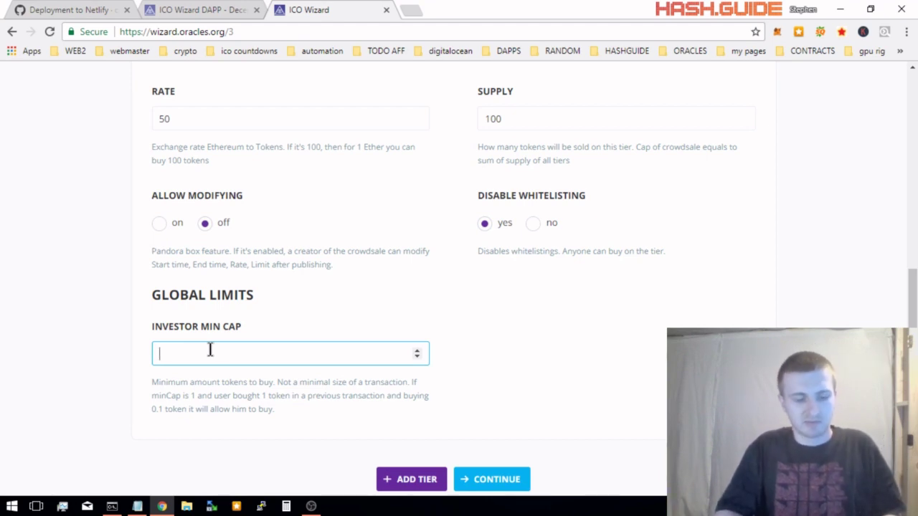
{"action": "type", "text": "25"}
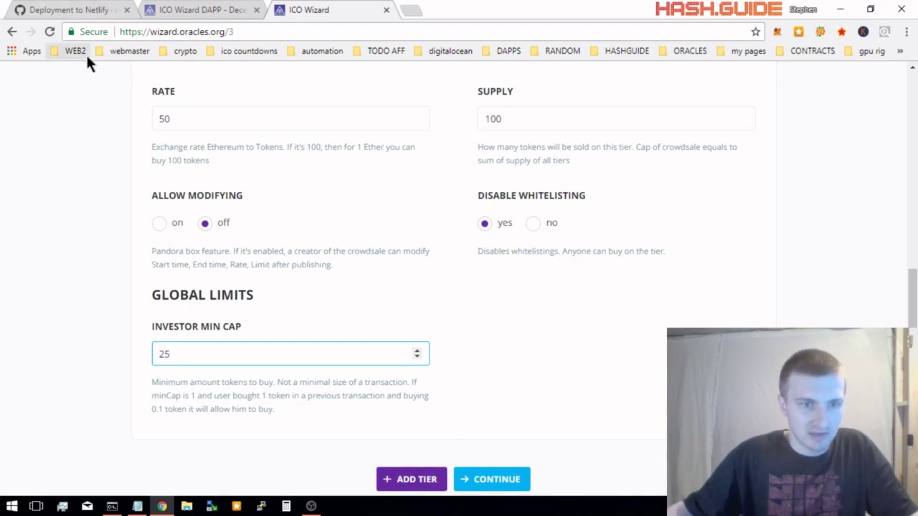
{"action": "scroll", "coordinate": [267, 347], "scroll_direction": "down", "scroll_amount": 2}
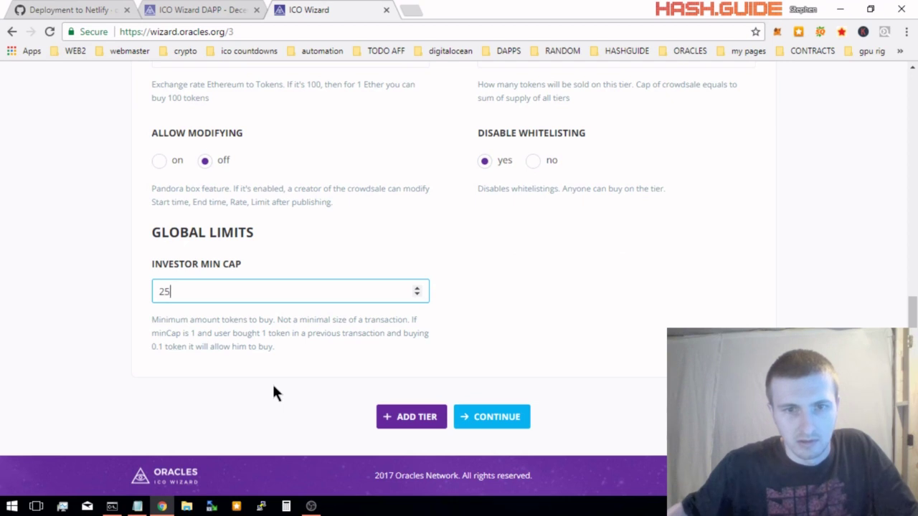
- Add a second tier, allow Tier 1 modifying, and set Tier 1's end date to 12/15/2017
{"action": "left_click", "coordinate": [393, 415]}
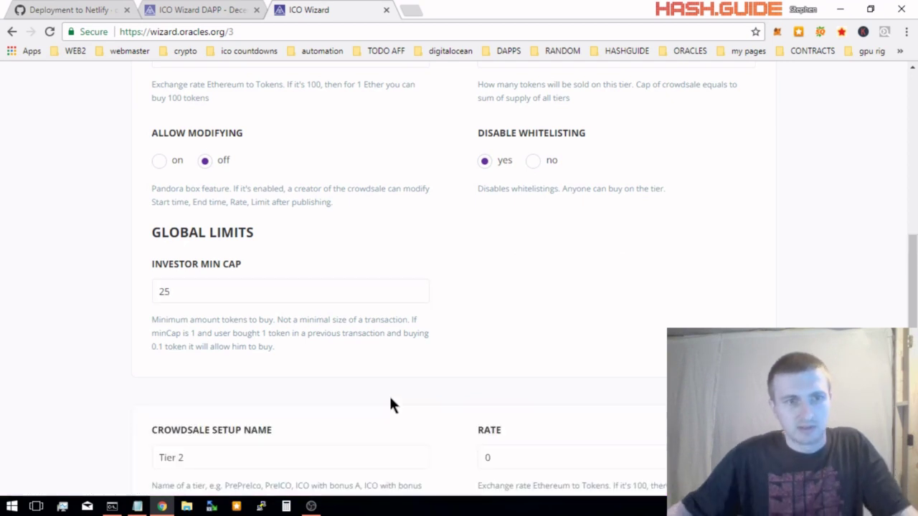
{"action": "left_click", "coordinate": [161, 166]}
{"action": "scroll", "coordinate": [117, 184], "scroll_direction": "up", "scroll_amount": 1}
{"action": "scroll", "coordinate": [115, 185], "scroll_direction": "up", "scroll_amount": 2}
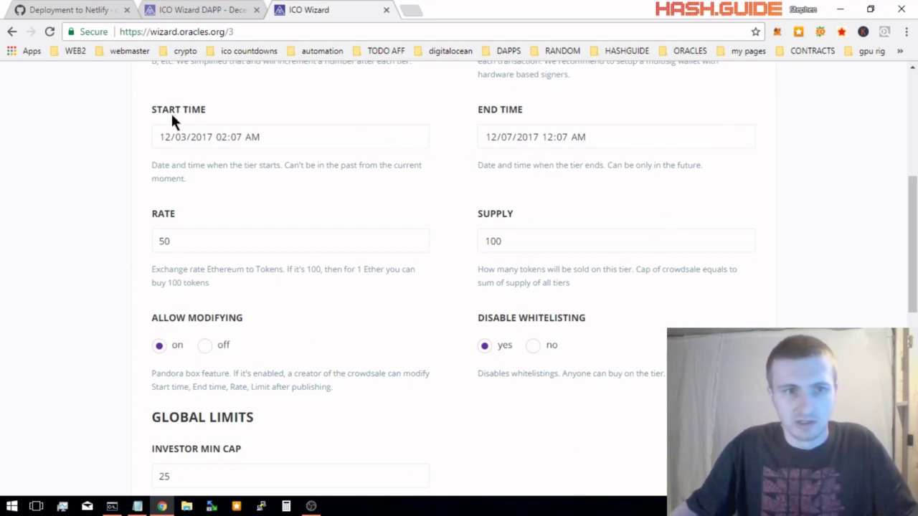
{"action": "left_click", "coordinate": [504, 135]}
{"action": "type", "text": "15"}
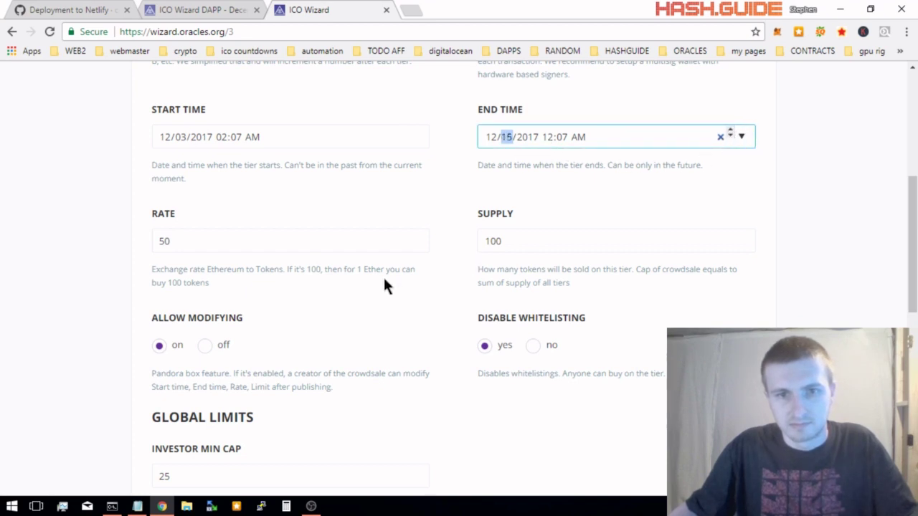
- Scroll to the Tier 2 section and select its default name
{"action": "scroll", "coordinate": [136, 302], "scroll_direction": "down", "scroll_amount": 3}
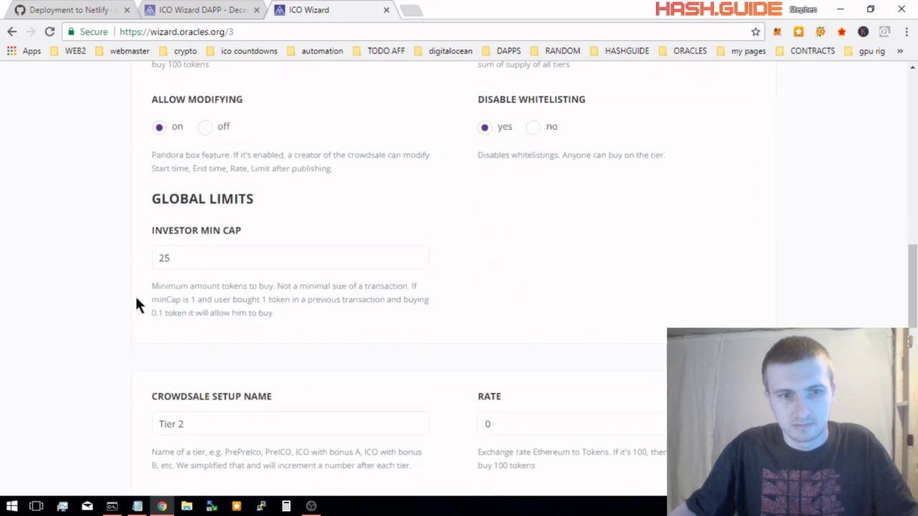
{"action": "scroll", "coordinate": [136, 301], "scroll_direction": "down", "scroll_amount": 1}
{"action": "scroll", "coordinate": [136, 303], "scroll_direction": "down", "scroll_amount": 1}
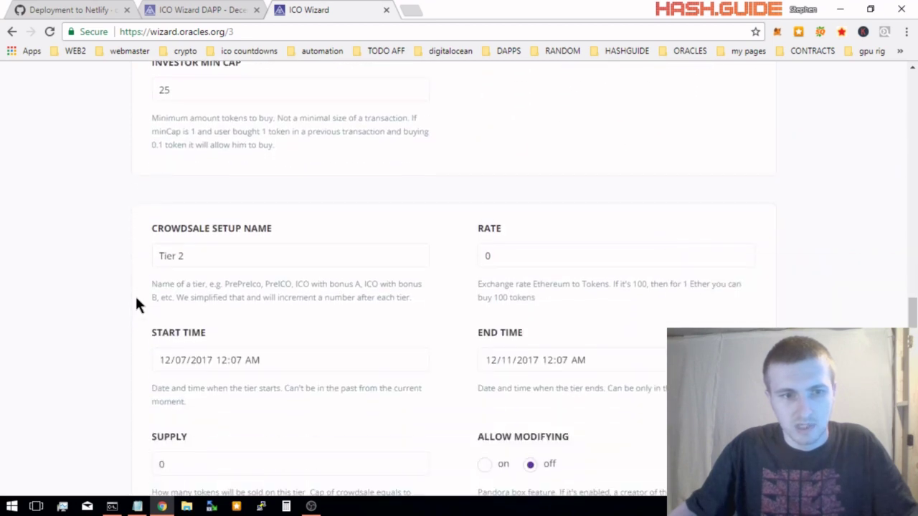
{"action": "left_click_drag", "start_coordinate": [196, 259], "coordinate": [113, 268]}
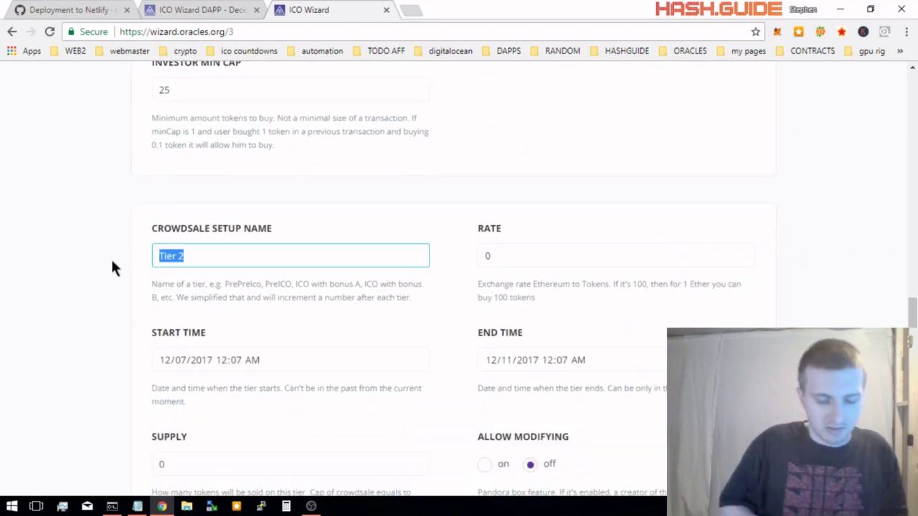
- Give Tier 2 the name TokenSale, rate 25, dates 12/15/2017–12/30/2017, and supply 100
{"action": "type", "text": "TokenSale"}
{"action": "key", "text": "Tab"}
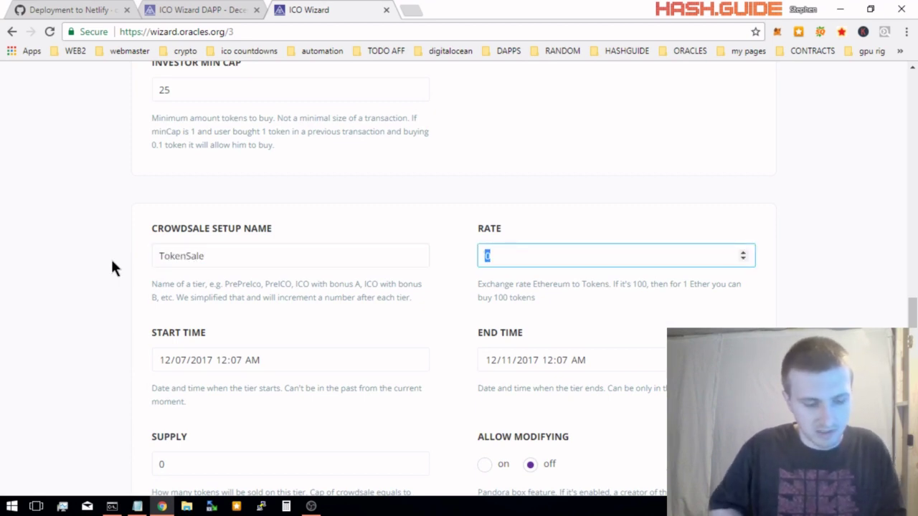
{"action": "type", "text": "25"}
{"action": "scroll", "coordinate": [126, 323], "scroll_direction": "down", "scroll_amount": 2}
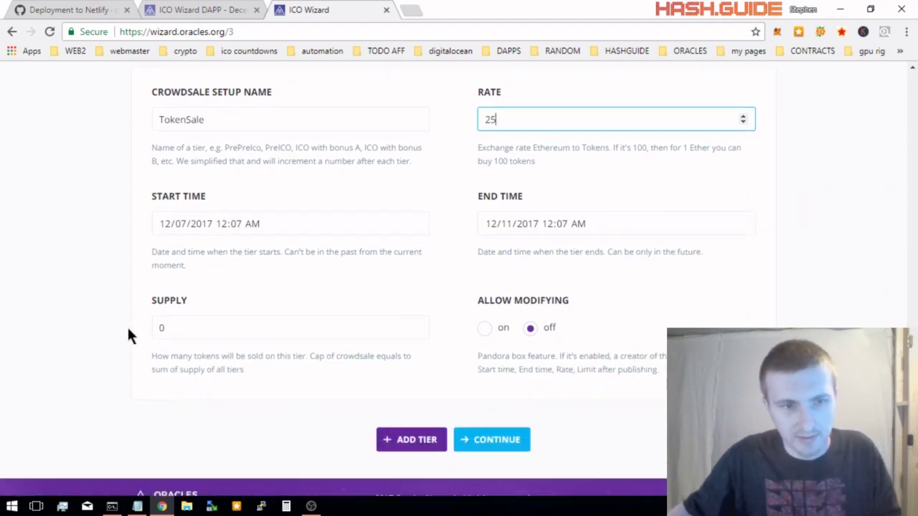
{"action": "left_click", "coordinate": [179, 201]}
{"action": "type", "text": "15"}
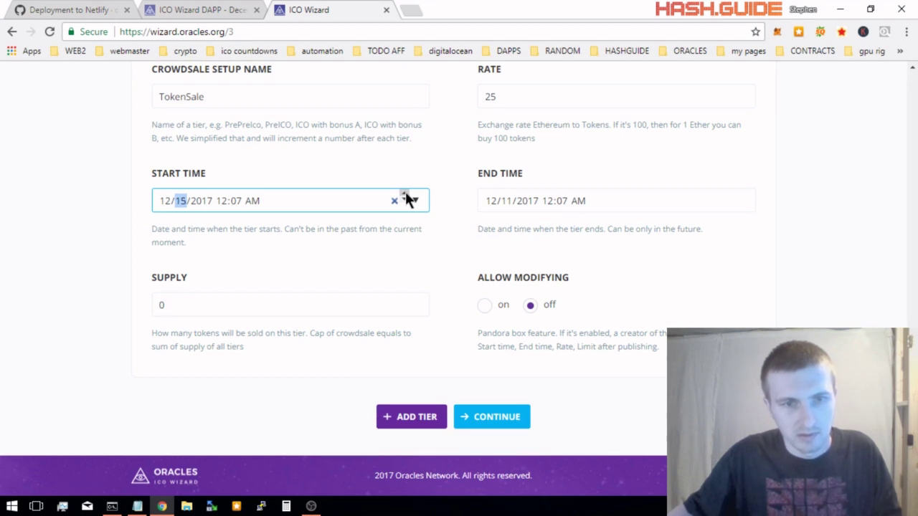
{"action": "left_click", "coordinate": [820, 280]}
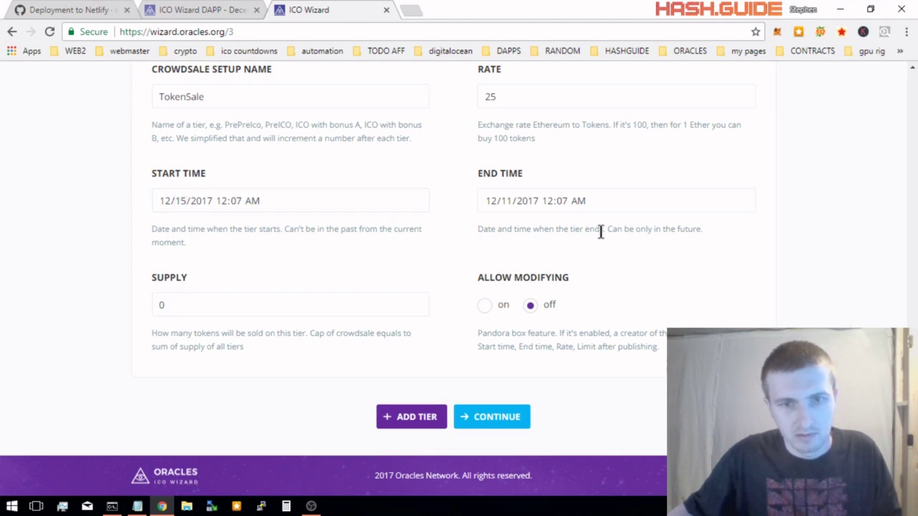
{"action": "left_click", "coordinate": [506, 201]}
{"action": "type", "text": "30"}
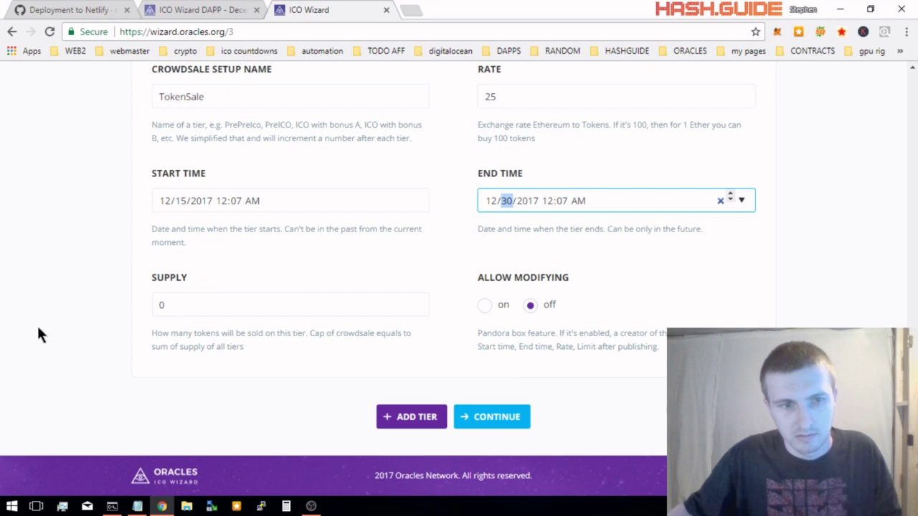
{"action": "left_click_drag", "start_coordinate": [180, 298], "coordinate": [135, 299]}
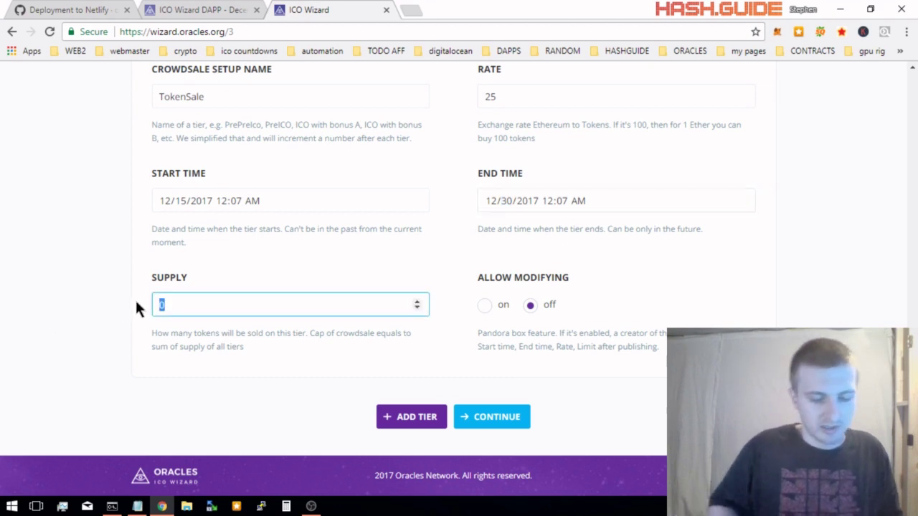
{"action": "type", "text": "100"}
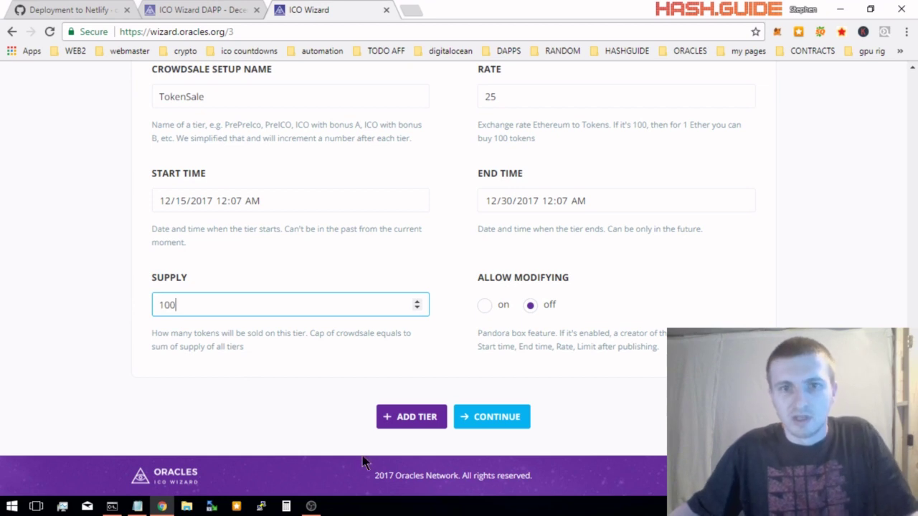
- Compare the TokenSale tier's rate of 25 with the Pre-ICO tier above it
{"action": "scroll", "coordinate": [401, 470], "scroll_direction": "up", "scroll_amount": 2}
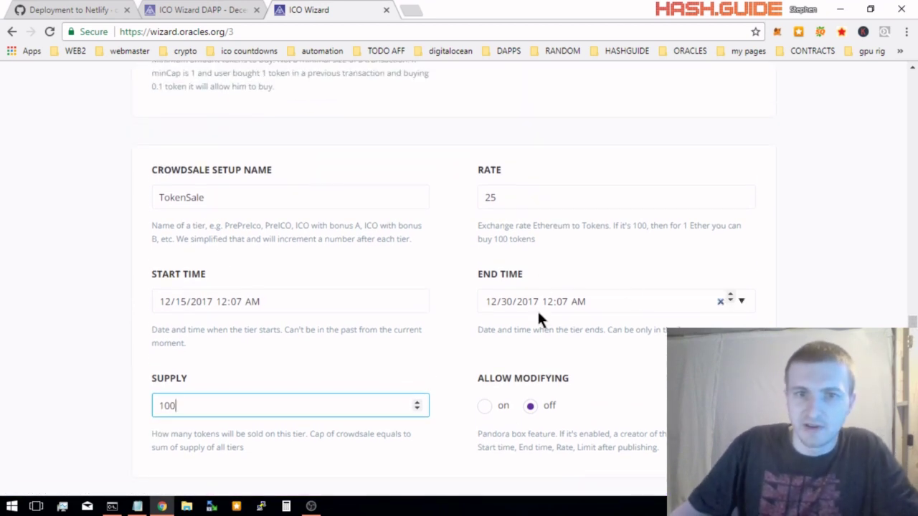
{"action": "scroll", "coordinate": [172, 242], "scroll_direction": "up", "scroll_amount": 3}
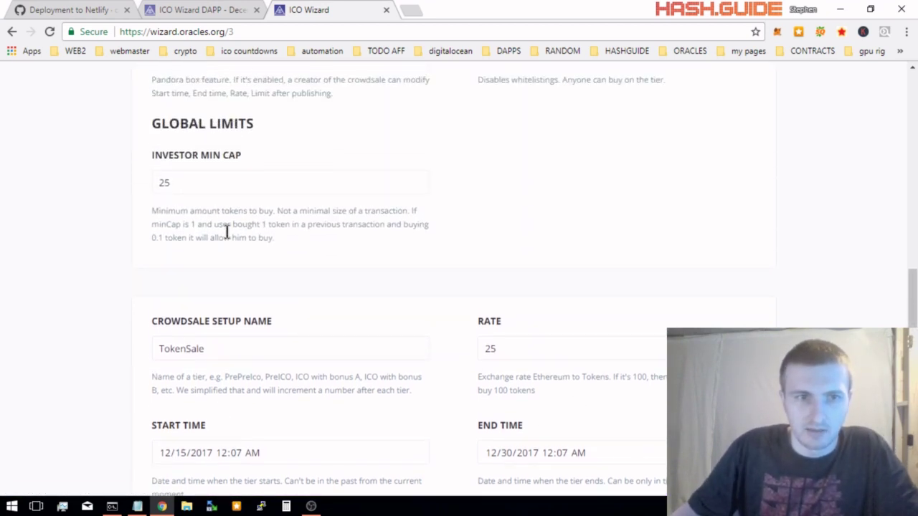
{"action": "scroll", "coordinate": [110, 258], "scroll_direction": "up", "scroll_amount": 3}
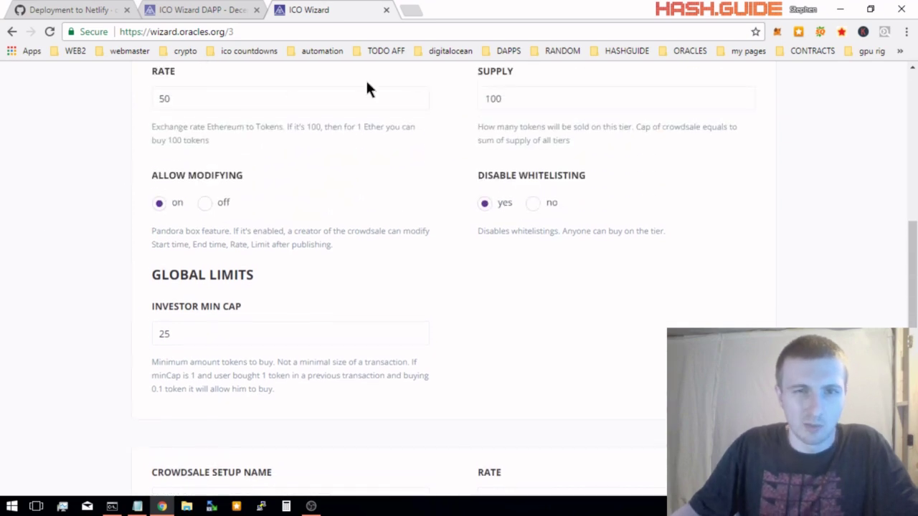
{"action": "scroll", "coordinate": [529, 172], "scroll_direction": "down", "scroll_amount": 3}
{"action": "scroll", "coordinate": [530, 175], "scroll_direction": "down", "scroll_amount": 3}
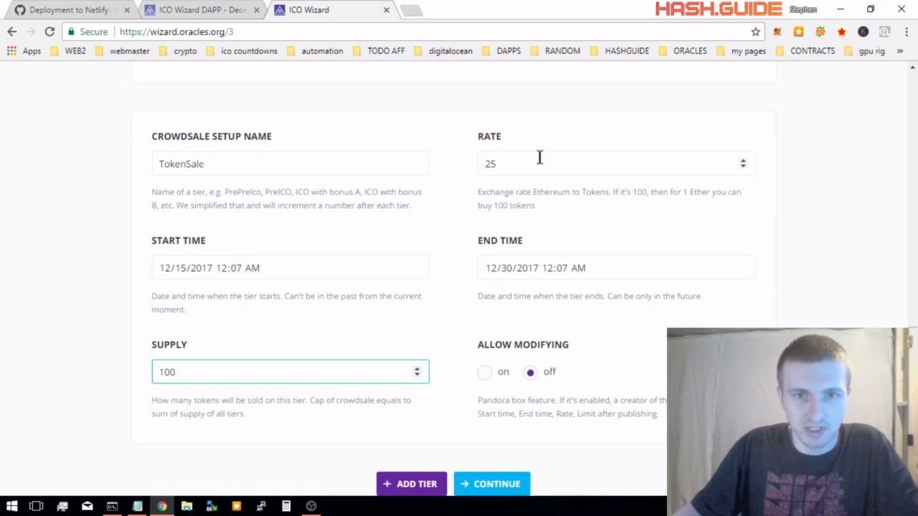
{"action": "left_click_drag", "start_coordinate": [536, 161], "coordinate": [464, 169]}
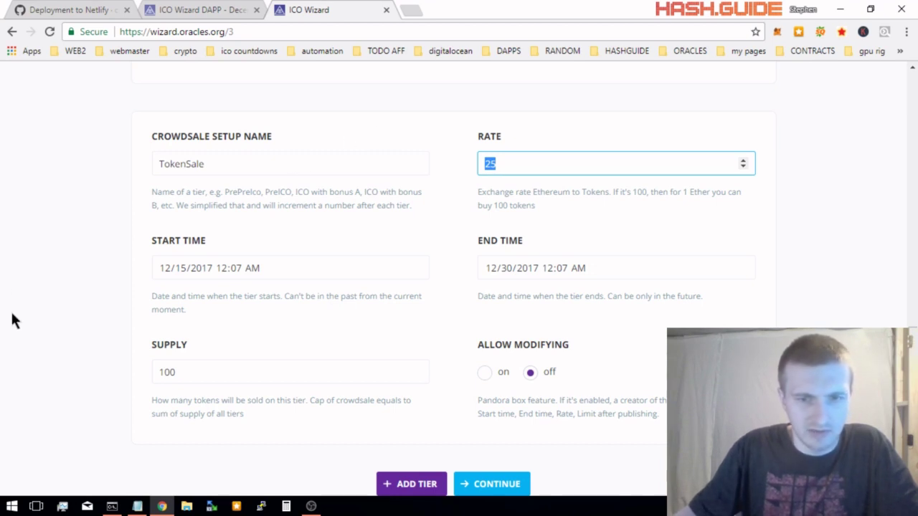
{"action": "scroll", "coordinate": [11, 313], "scroll_direction": "down", "scroll_amount": 1}
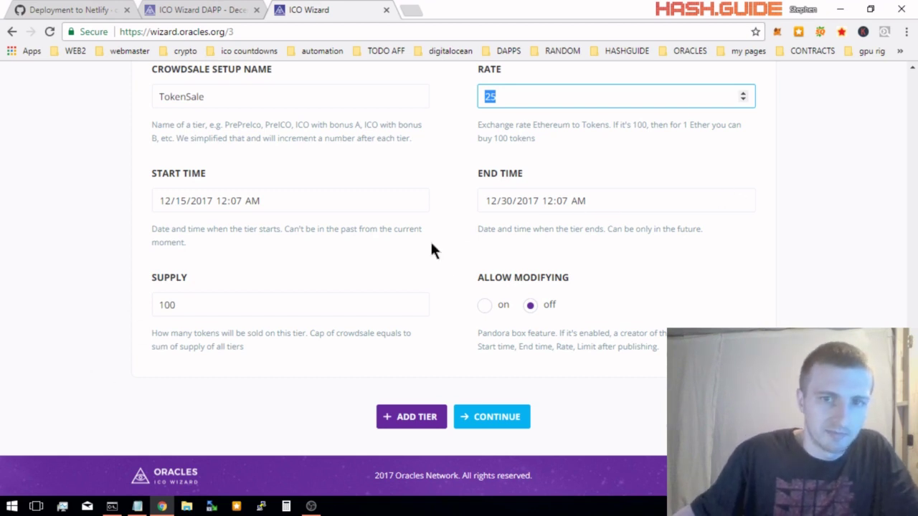
{"action": "scroll", "coordinate": [556, 338], "scroll_direction": "up", "scroll_amount": 4}
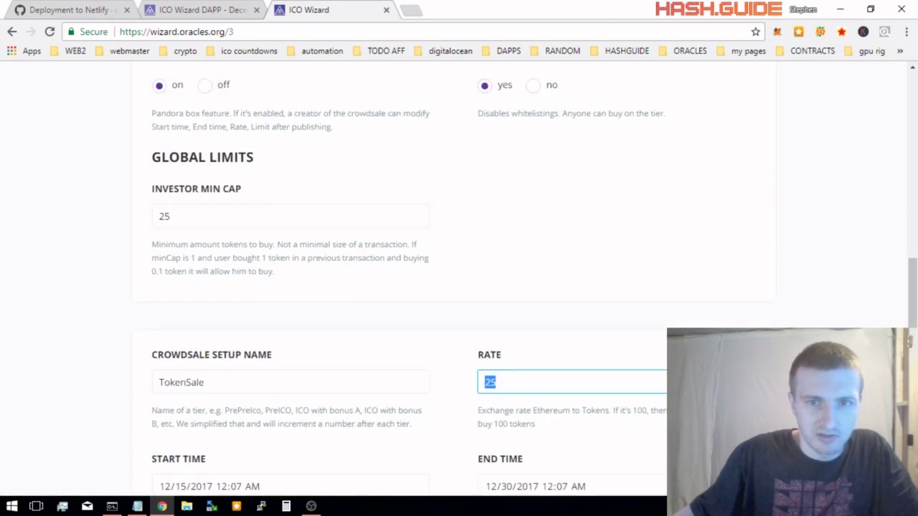
{"action": "scroll", "coordinate": [430, 312], "scroll_direction": "up", "scroll_amount": 2}
{"action": "scroll", "coordinate": [339, 228], "scroll_direction": "up", "scroll_amount": 2}
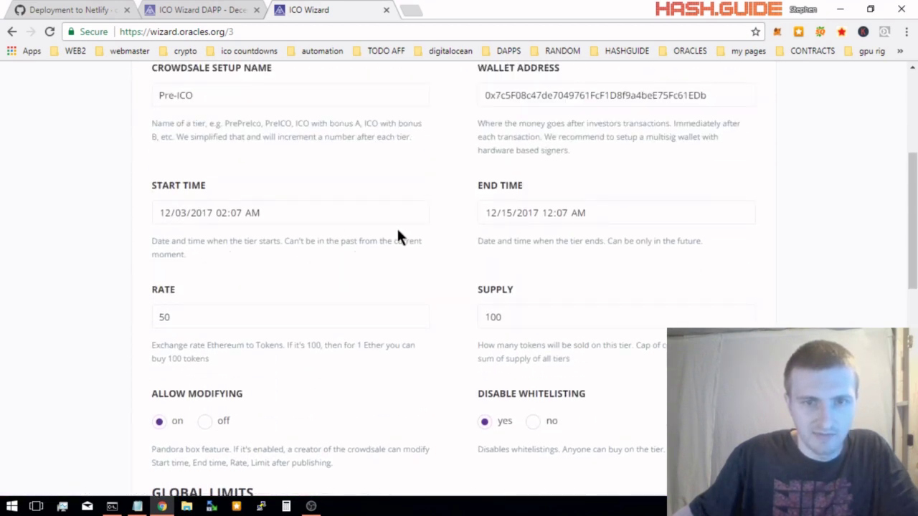
{"action": "mouse_move", "coordinate": [499, 214]}
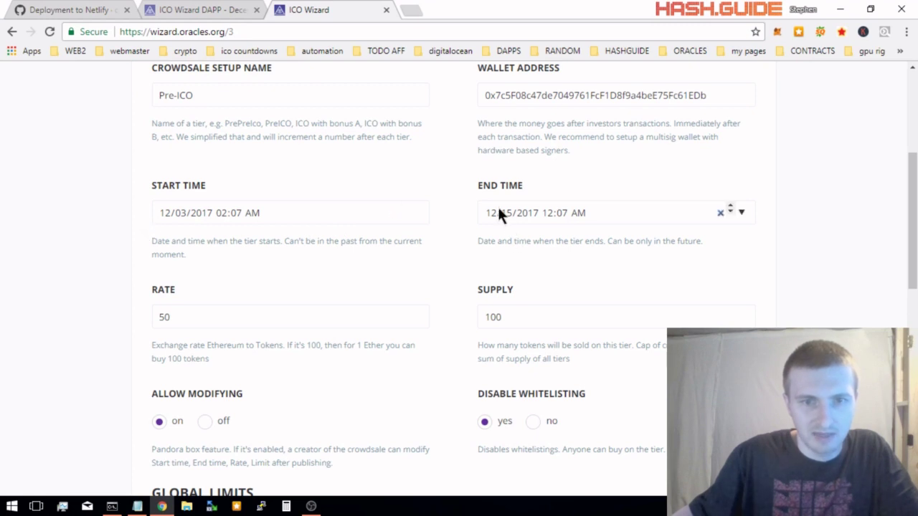
{"action": "scroll", "coordinate": [792, 301], "scroll_direction": "down", "scroll_amount": 3}
{"action": "scroll", "coordinate": [536, 370], "scroll_direction": "down", "scroll_amount": 2}
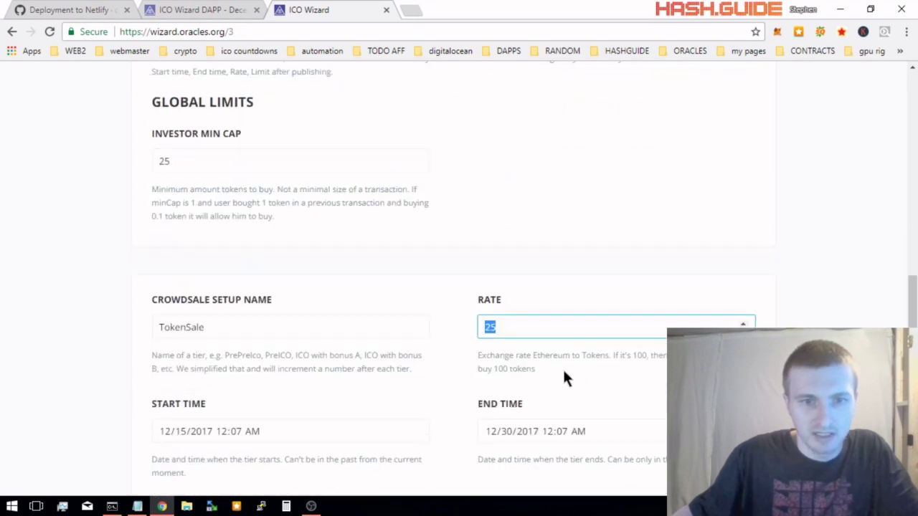
{"action": "scroll", "coordinate": [393, 317], "scroll_direction": "down", "scroll_amount": 2}
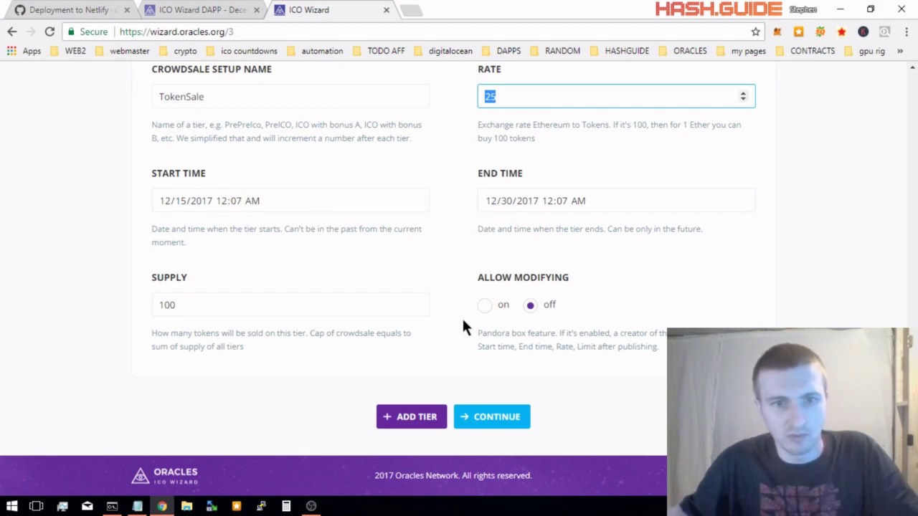
{"action": "scroll", "coordinate": [914, 300], "scroll_direction": "up", "scroll_amount": 1}
{"action": "scroll", "coordinate": [910, 305], "scroll_direction": "up", "scroll_amount": 3}
{"action": "scroll", "coordinate": [902, 312], "scroll_direction": "up", "scroll_amount": 2}
{"action": "scroll", "coordinate": [902, 311], "scroll_direction": "up", "scroll_amount": 1}
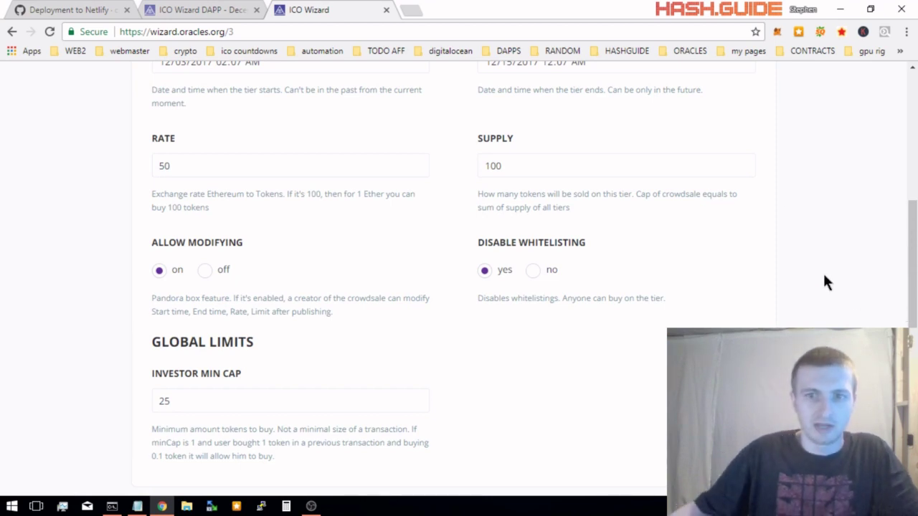
{"action": "scroll", "coordinate": [344, 291], "scroll_direction": "up", "scroll_amount": 2}
{"action": "scroll", "coordinate": [329, 270], "scroll_direction": "down", "scroll_amount": 5}
- Turn on Allow Modifying for the TokenSale tier
{"action": "key", "text": "Tab"}
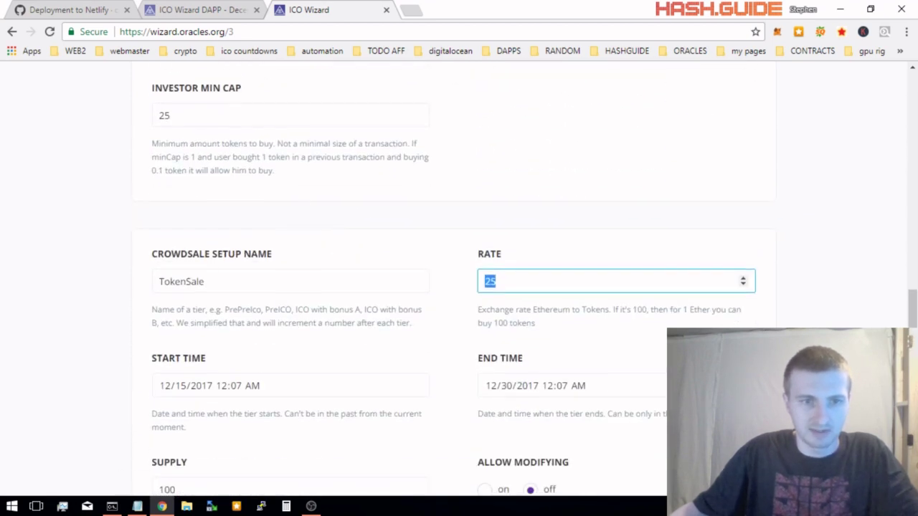
{"action": "scroll", "coordinate": [116, 342], "scroll_direction": "down", "scroll_amount": 2}
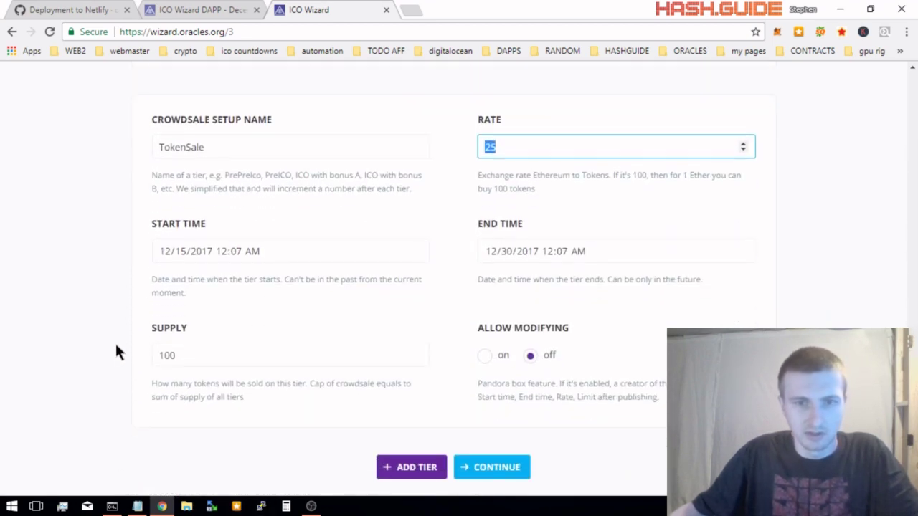
{"action": "scroll", "coordinate": [115, 337], "scroll_direction": "down", "scroll_amount": 1}
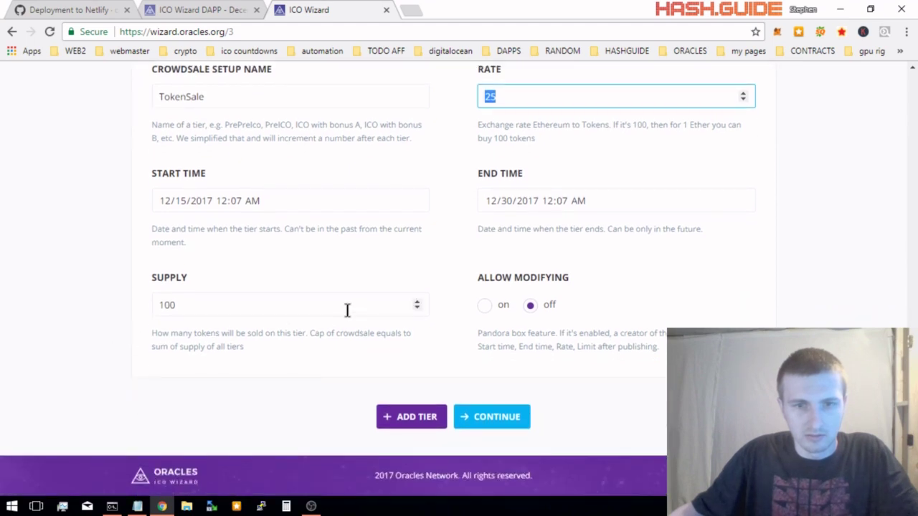
{"action": "left_click", "coordinate": [485, 305]}
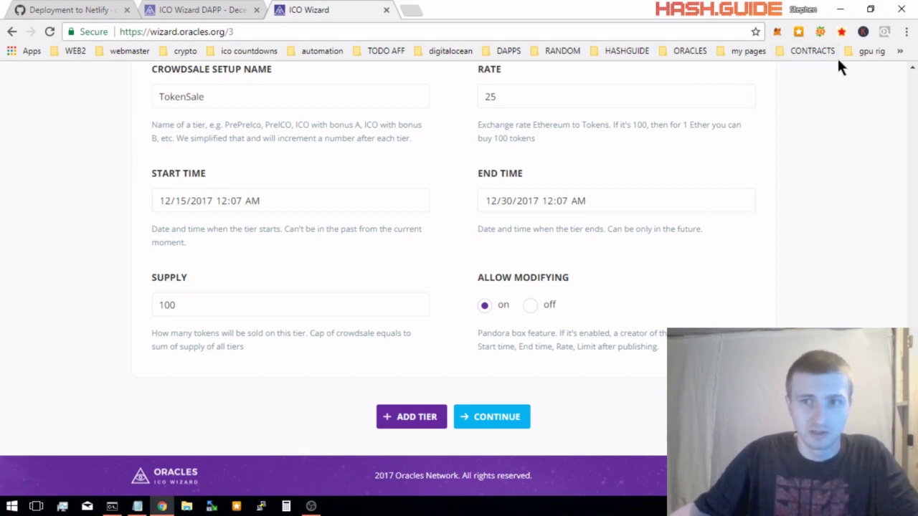
{"action": "left_click", "coordinate": [779, 31]}
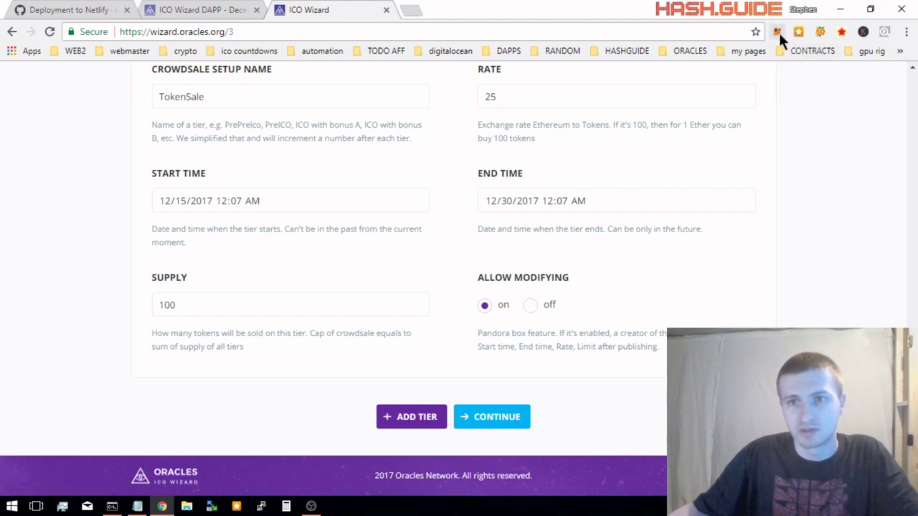
{"action": "left_click", "coordinate": [778, 33]}
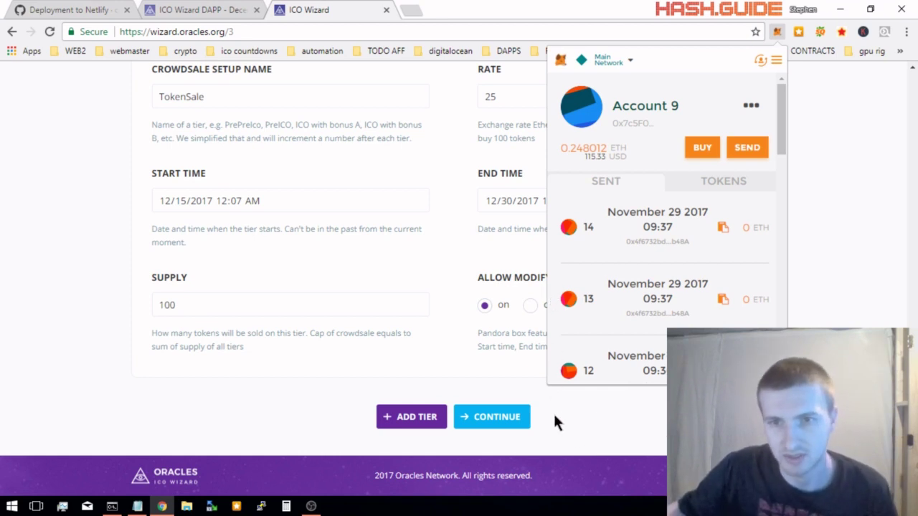
{"action": "left_click", "coordinate": [608, 422]}
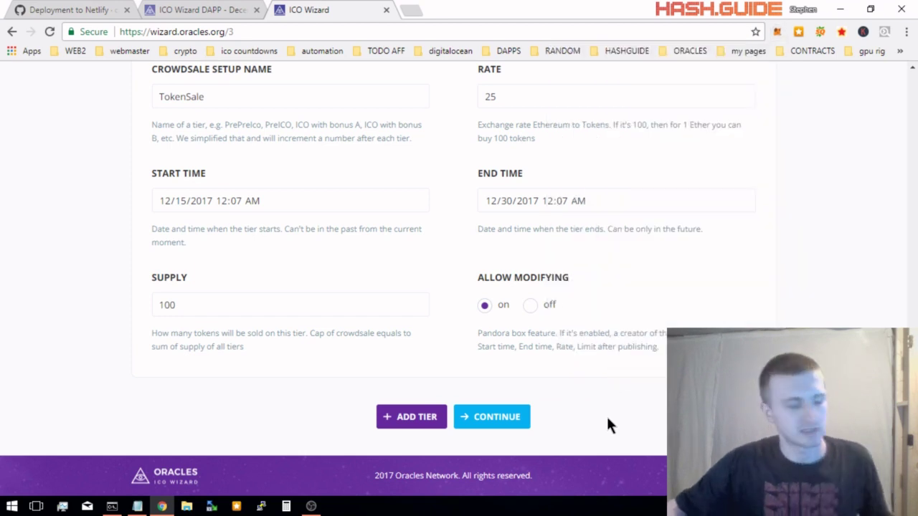
- Continue to publishing and submit the first contract deployment in MetaMask
{"action": "left_click", "coordinate": [501, 423]}
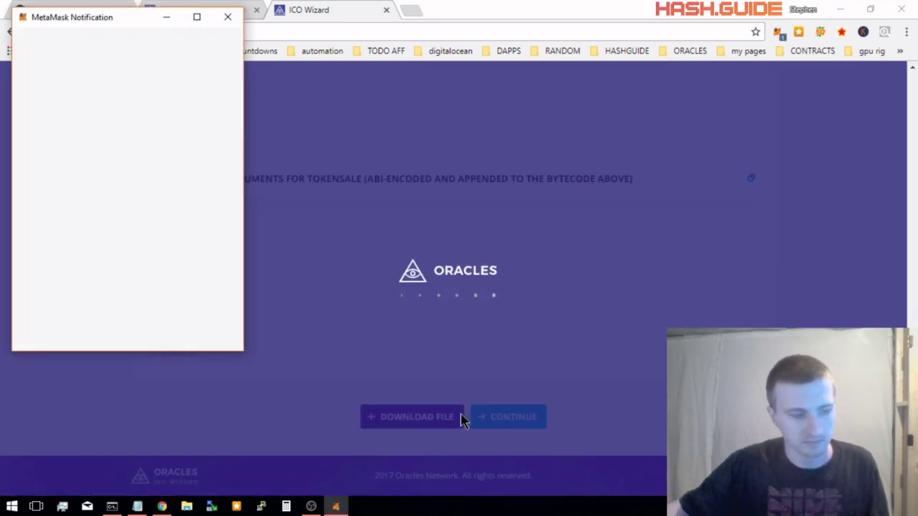
{"action": "left_click", "coordinate": [161, 275]}
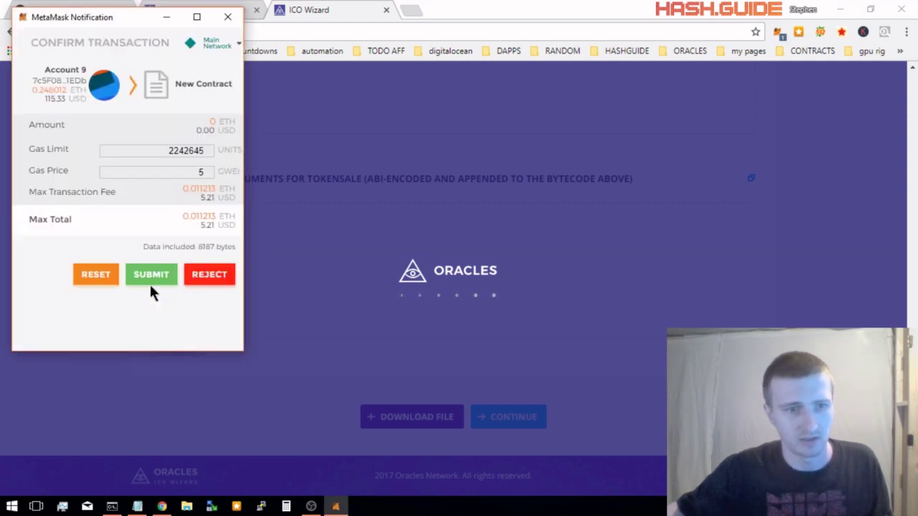
{"action": "left_click", "coordinate": [152, 276]}
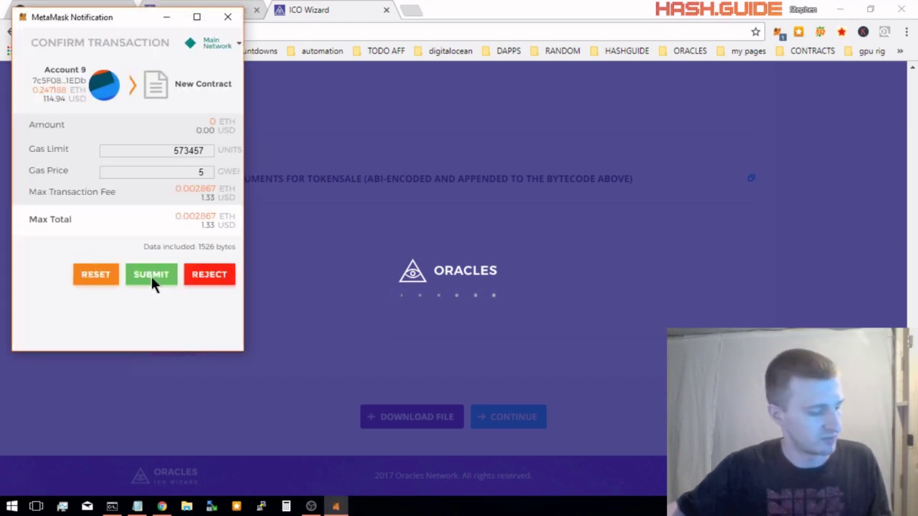
- Submit the two remaining MetaMask contract-deployment confirmations
{"action": "left_click", "coordinate": [151, 274]}
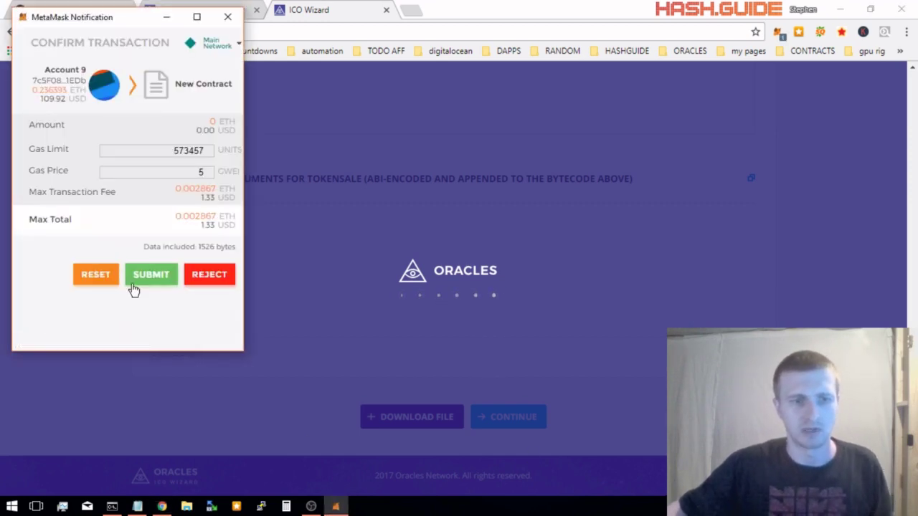
{"action": "left_click", "coordinate": [139, 284]}
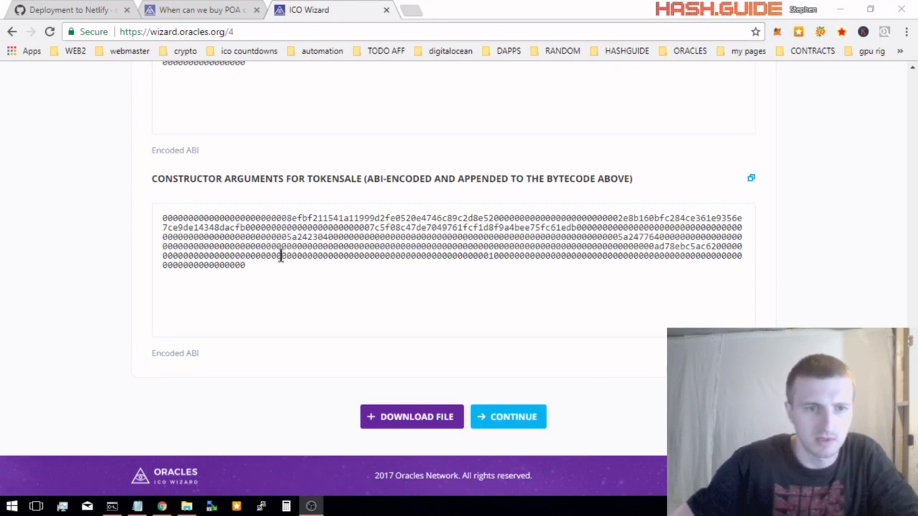
- Download the generated contract files as the icowizard_Mainnet zip
{"action": "left_click", "coordinate": [380, 419]}
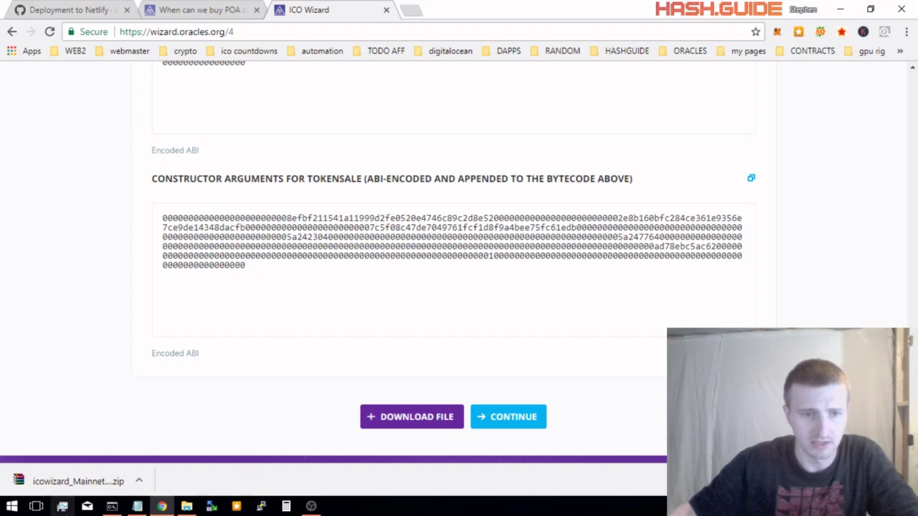
- Open the crowdsale page and select the crowdsale contract and token addresses
{"action": "left_click", "coordinate": [502, 419]}
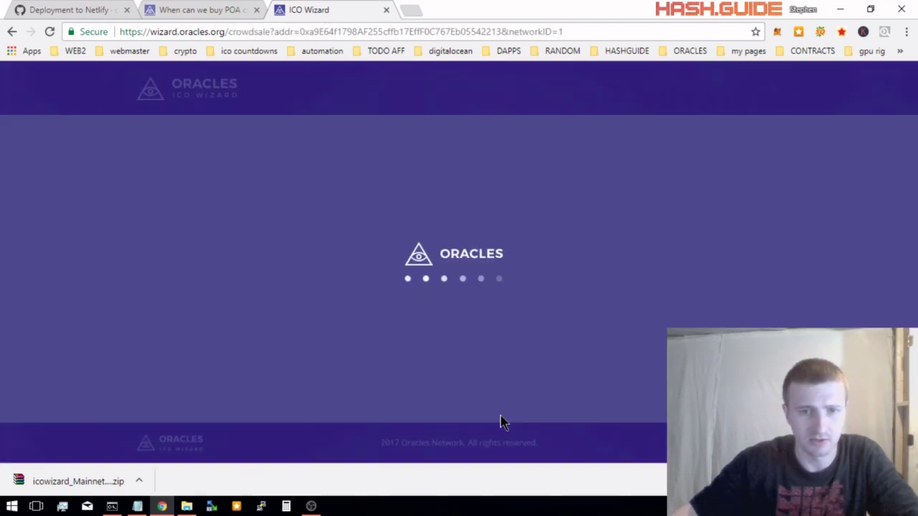
{"action": "scroll", "coordinate": [499, 419], "scroll_direction": "down", "scroll_amount": 3}
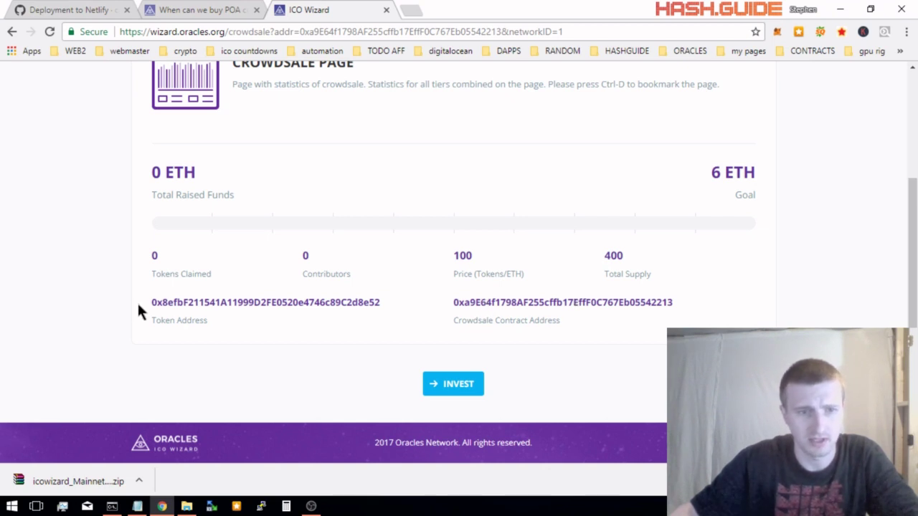
{"action": "left_click_drag", "start_coordinate": [470, 302], "coordinate": [650, 302]}
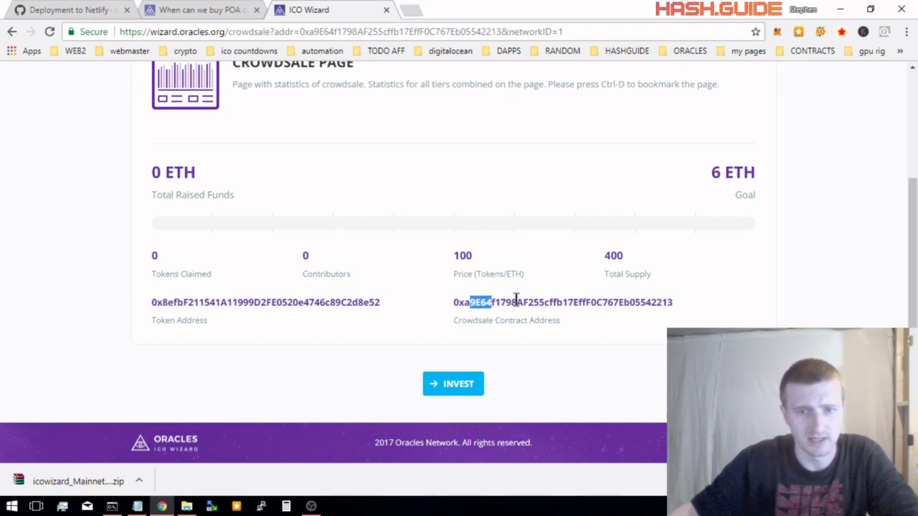
{"action": "double_click", "coordinate": [650, 299]}
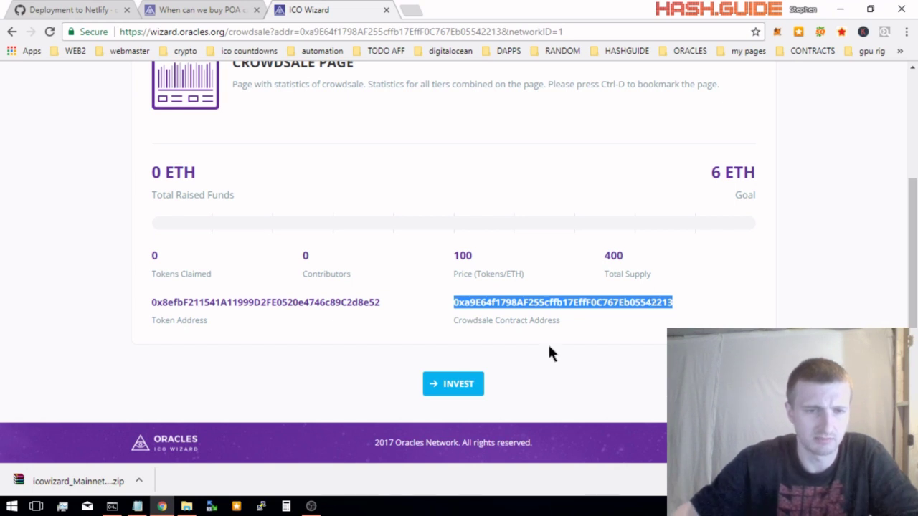
{"action": "double_click", "coordinate": [167, 302]}
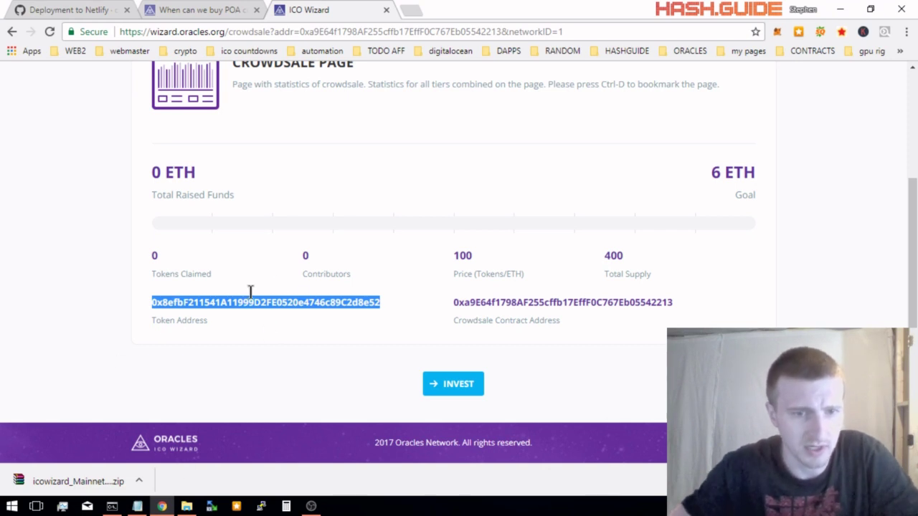
{"action": "left_click", "coordinate": [260, 349]}
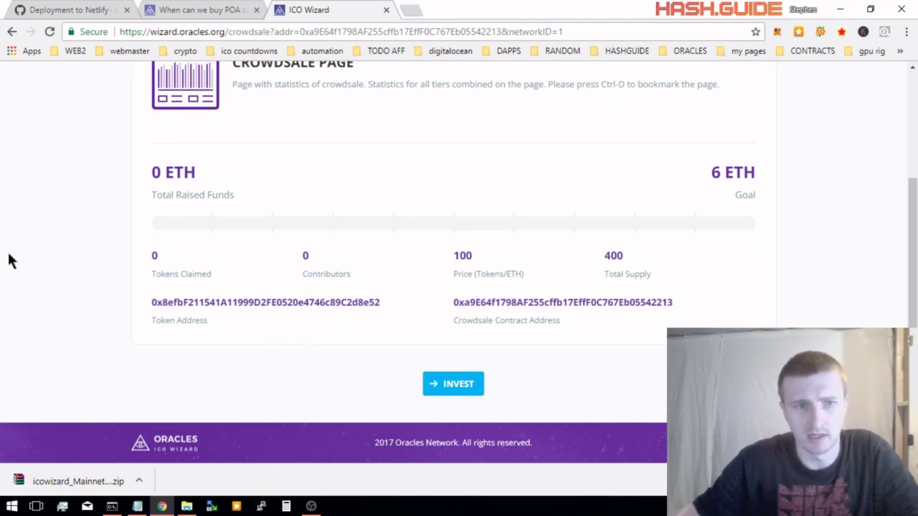
{"action": "scroll", "coordinate": [237, 252], "scroll_direction": "up", "scroll_amount": 2}
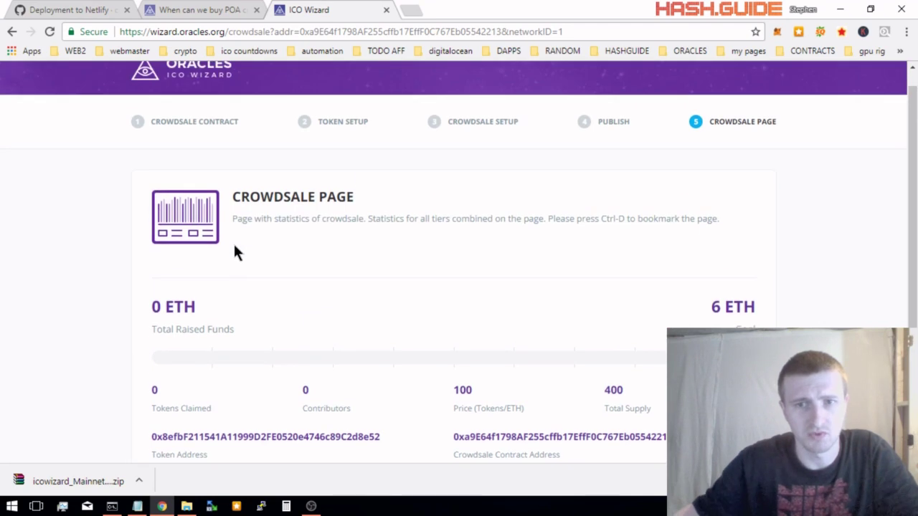
{"action": "scroll", "coordinate": [215, 279], "scroll_direction": "down", "scroll_amount": 2}
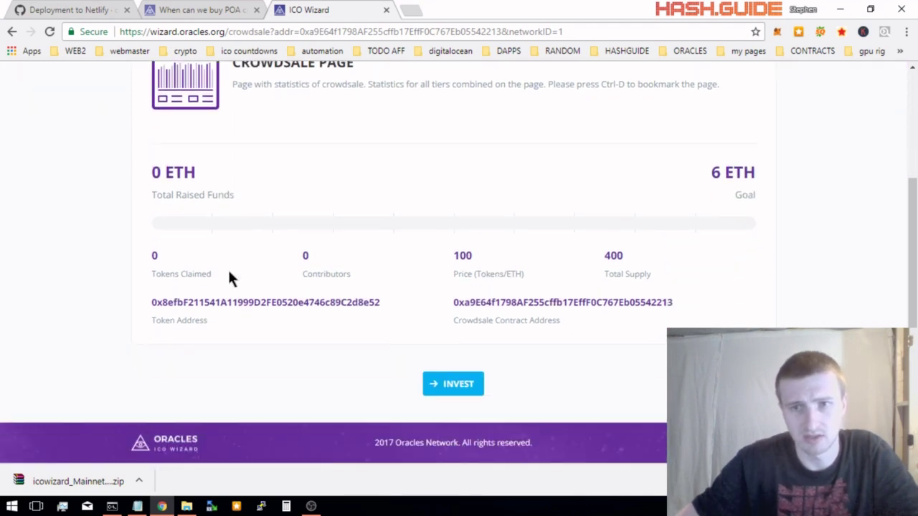
- On the invest page, check the MetaMask balance and request 100 HAS tokens
{"action": "left_click", "coordinate": [458, 384]}
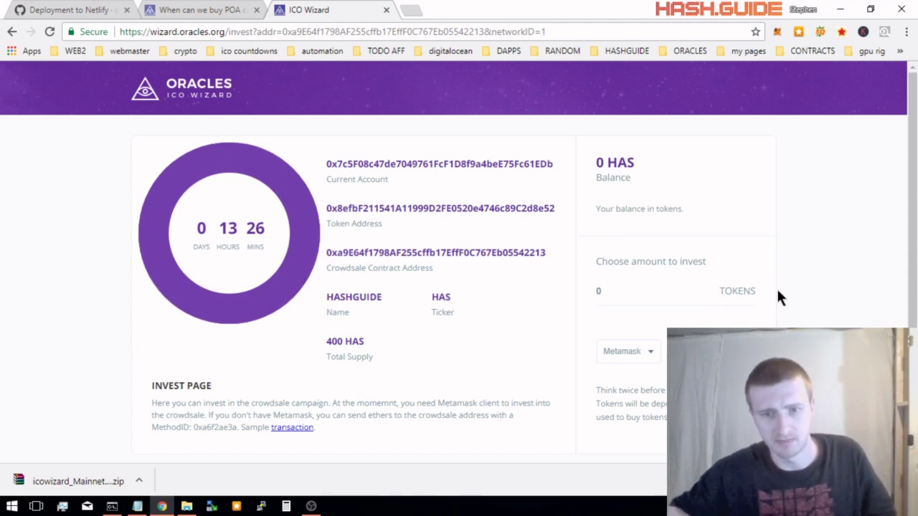
{"action": "left_click", "coordinate": [777, 32]}
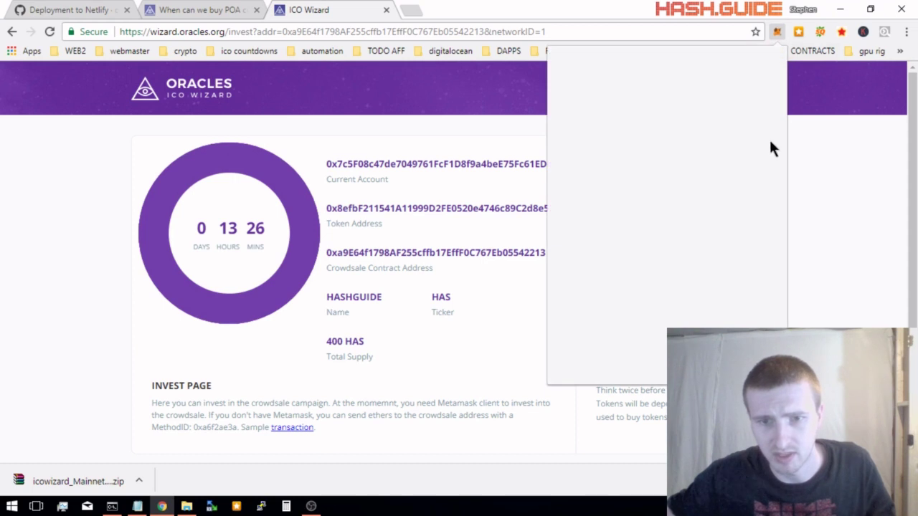
{"action": "left_click", "coordinate": [833, 233]}
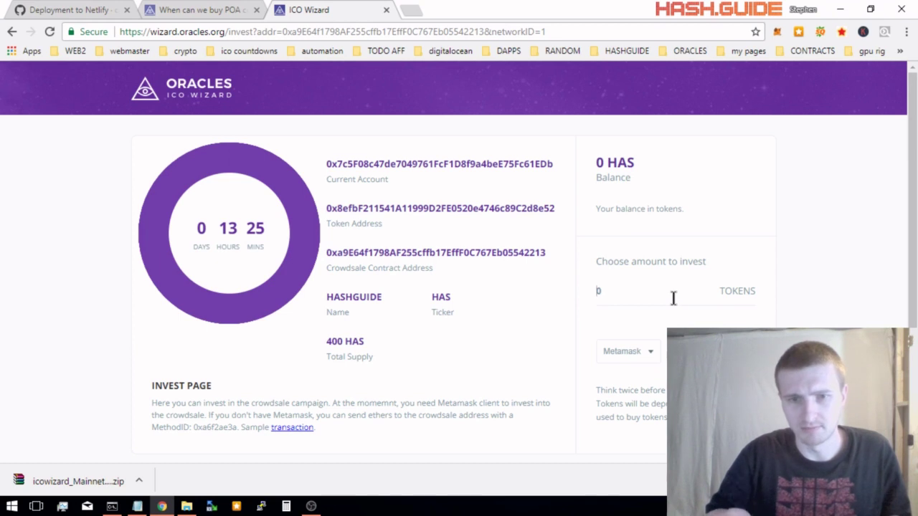
{"action": "type", "text": "100"}
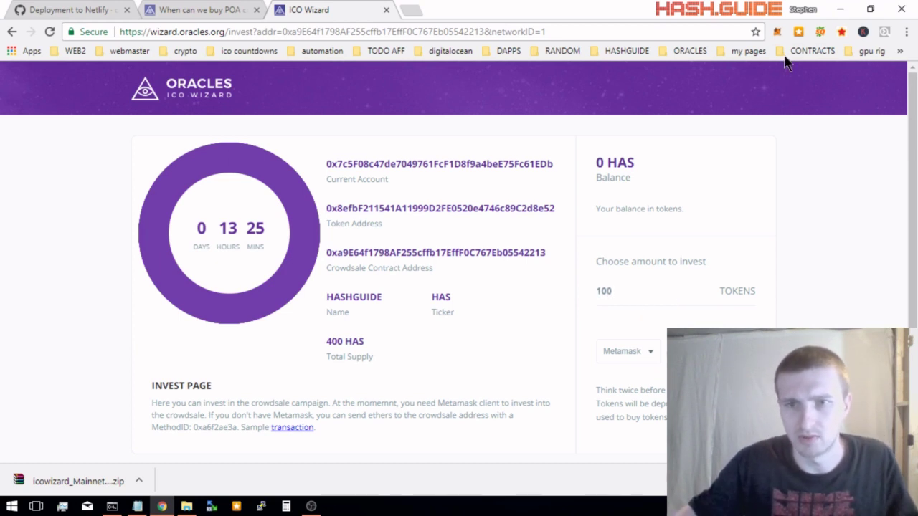
{"action": "key", "text": "Return"}
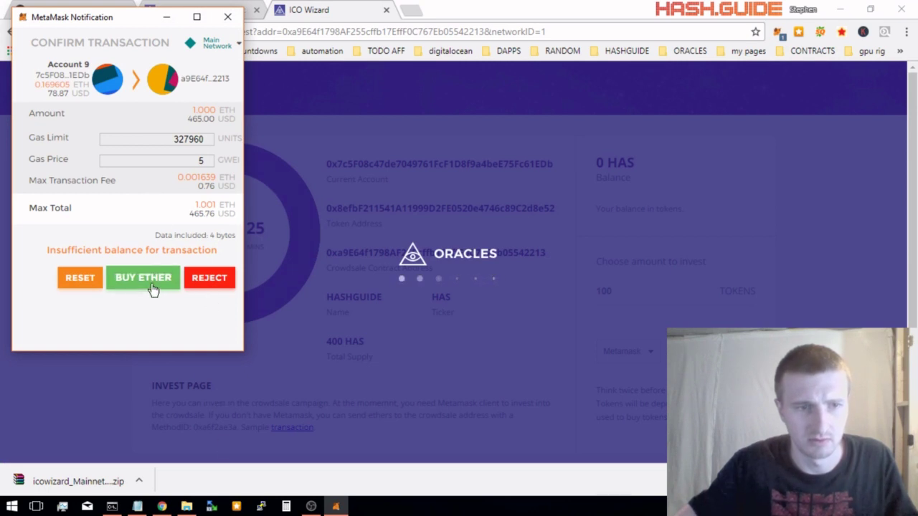
- Reject the unaffordable 1 ETH MetaMask purchase, then select the MethodID value 0xa6f2ae3a
{"action": "left_click", "coordinate": [215, 281]}
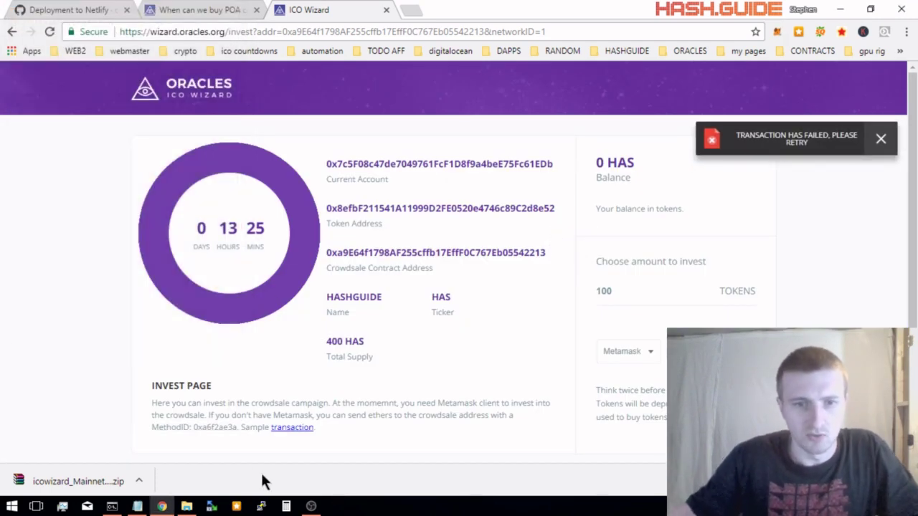
{"action": "scroll", "coordinate": [430, 462], "scroll_direction": "down", "scroll_amount": 1}
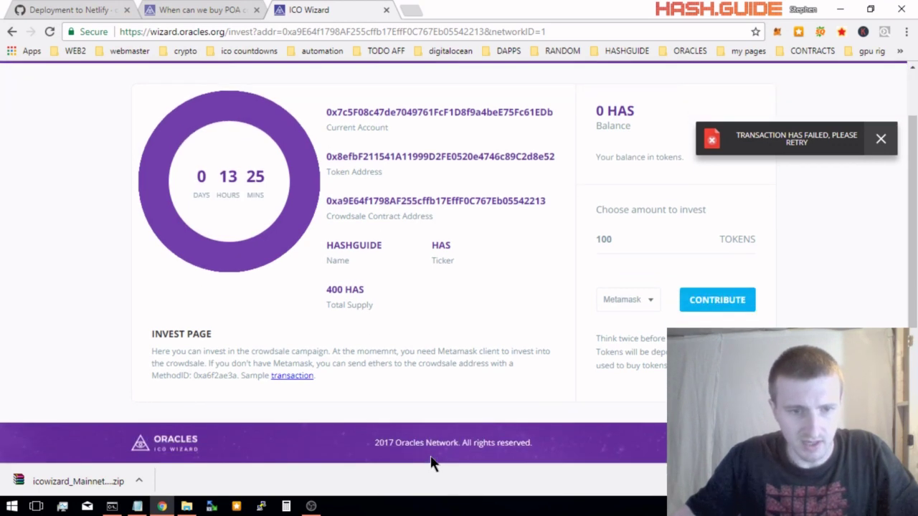
{"action": "double_click", "coordinate": [210, 376]}
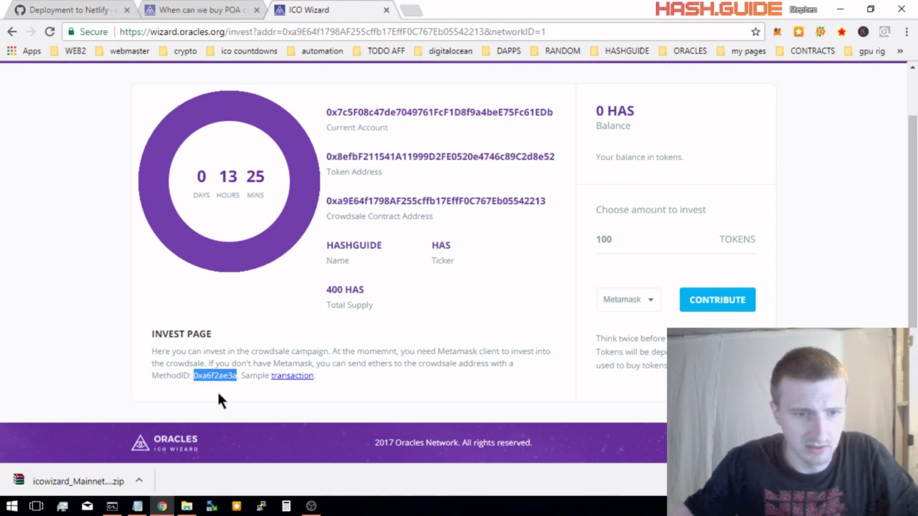
{"action": "left_click", "coordinate": [774, 29]}
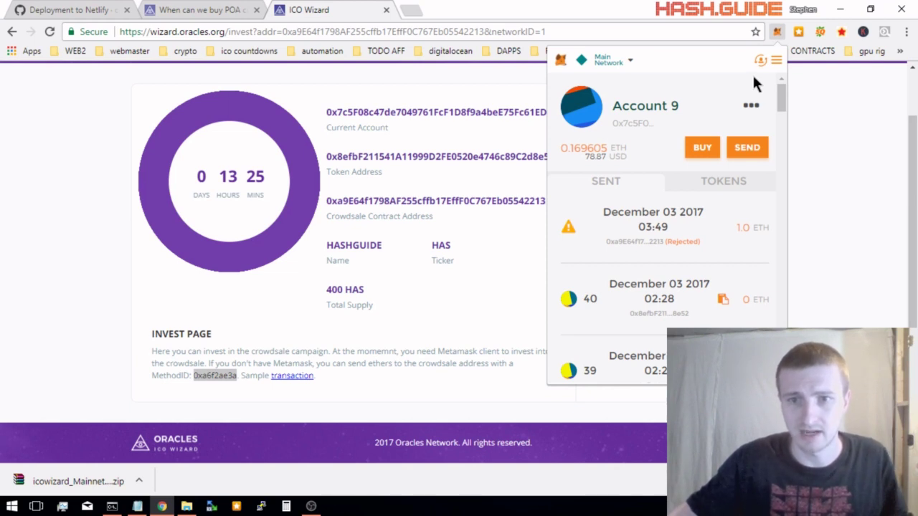
{"action": "left_click", "coordinate": [746, 147]}
{"action": "mouse_move", "coordinate": [666, 192]}
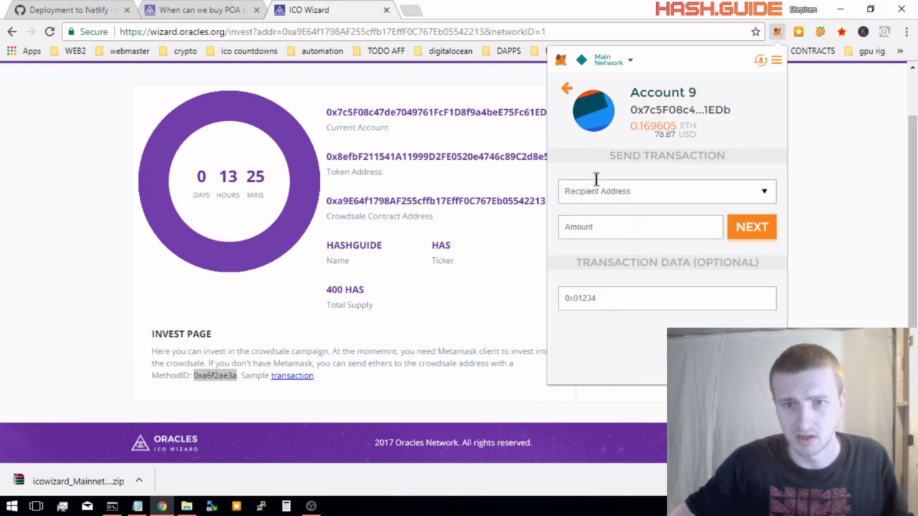
{"action": "left_click", "coordinate": [644, 299]}
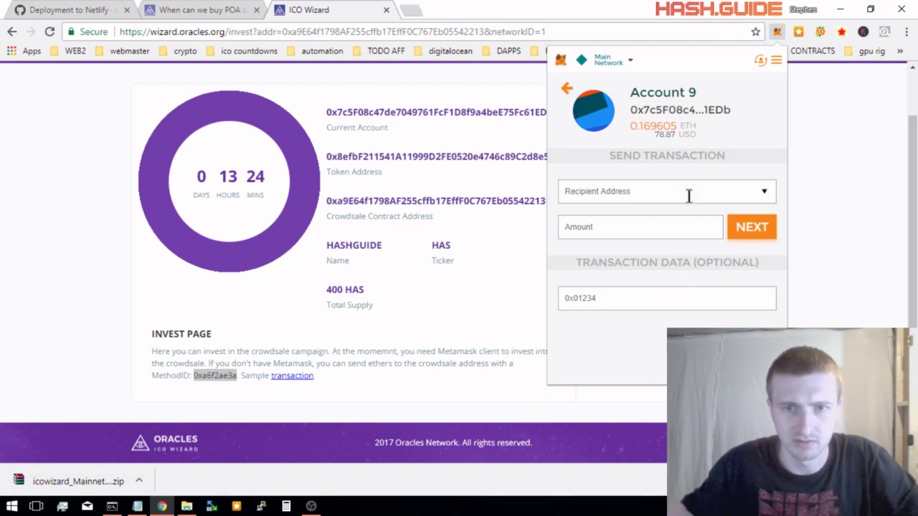
{"action": "left_click", "coordinate": [385, 378]}
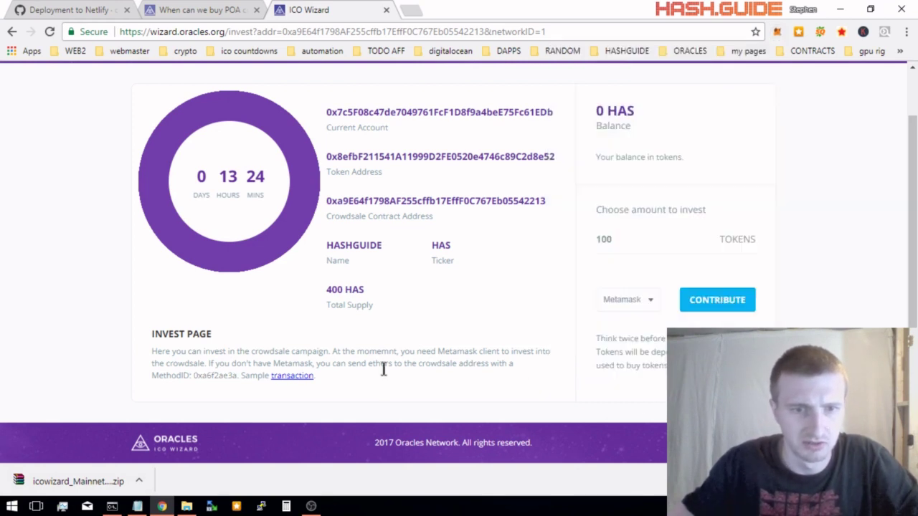
{"action": "scroll", "coordinate": [384, 368], "scroll_direction": "up", "scroll_amount": 1}
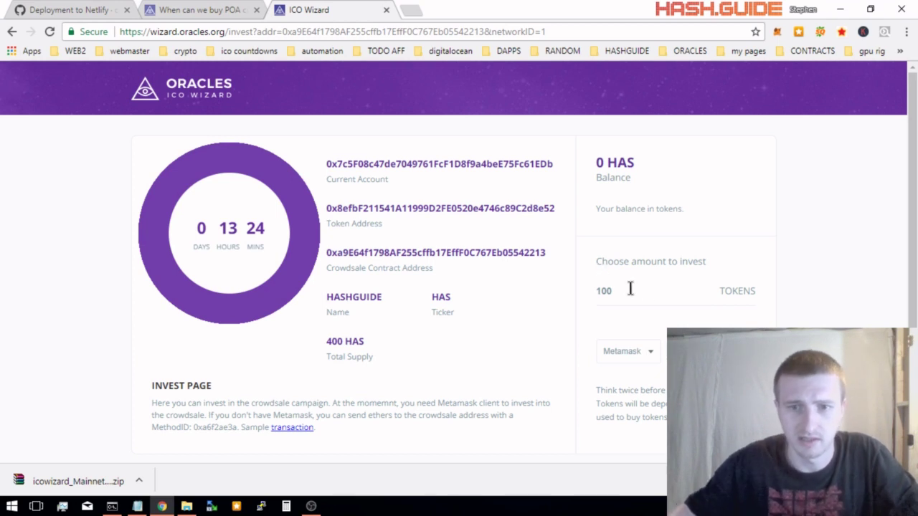
{"action": "left_click", "coordinate": [664, 288]}
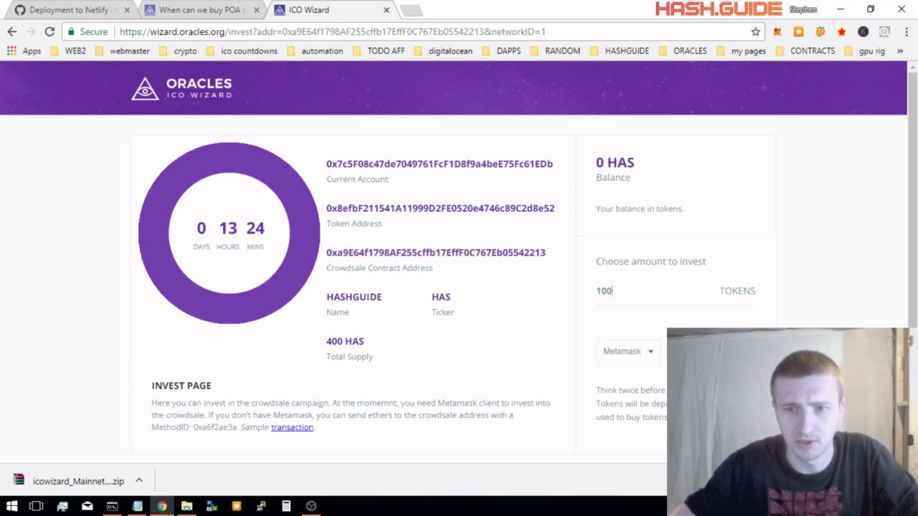